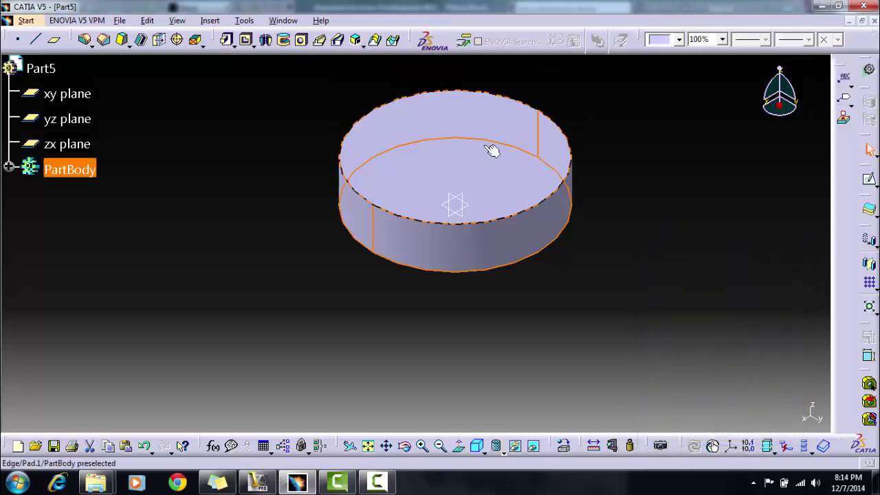
- Start a sketch on the disc's top face and draw a circle about 26 mm in diameter centred on the origin
middle_click_drag(658, 228, 579, 275)
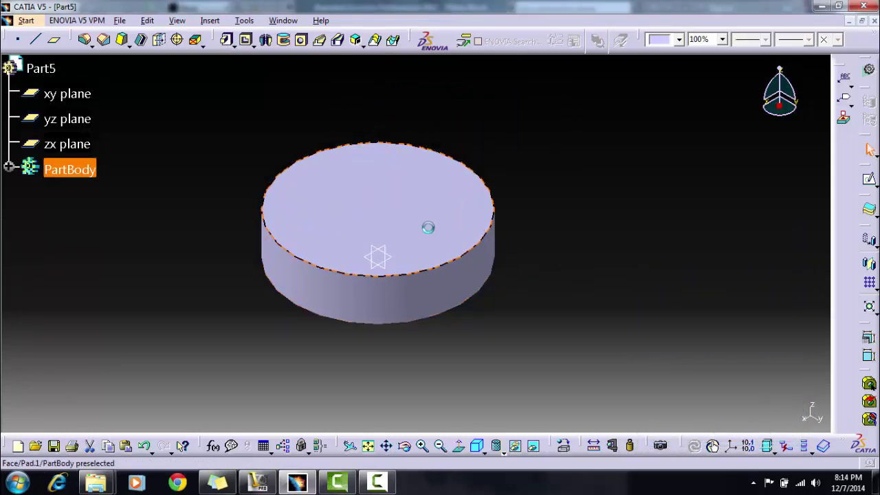
left_click(428, 223)
left_click(869, 179)
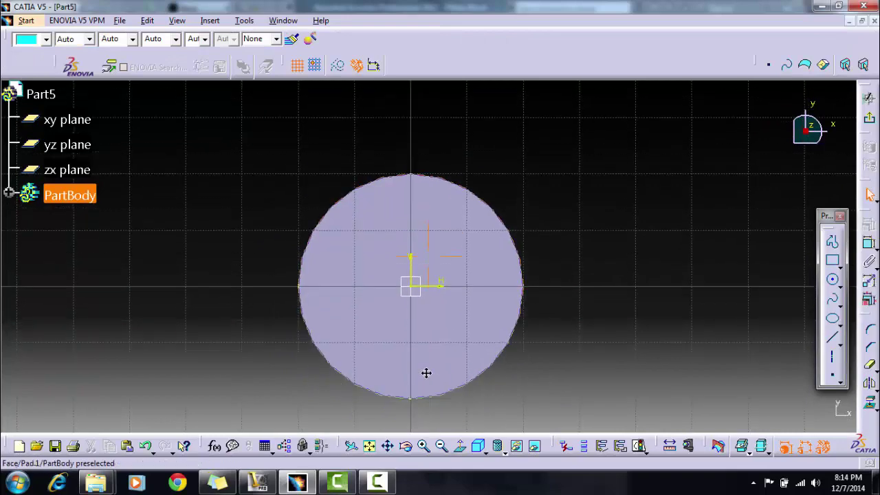
left_click(426, 448)
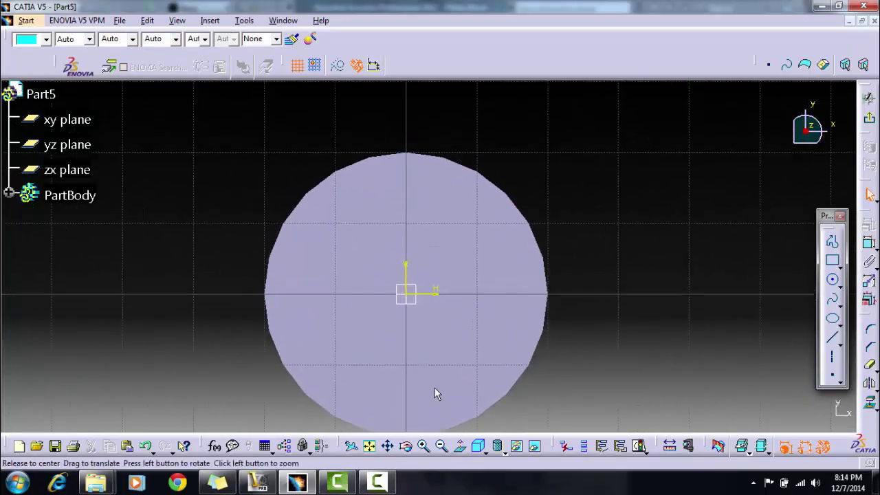
left_click(833, 281)
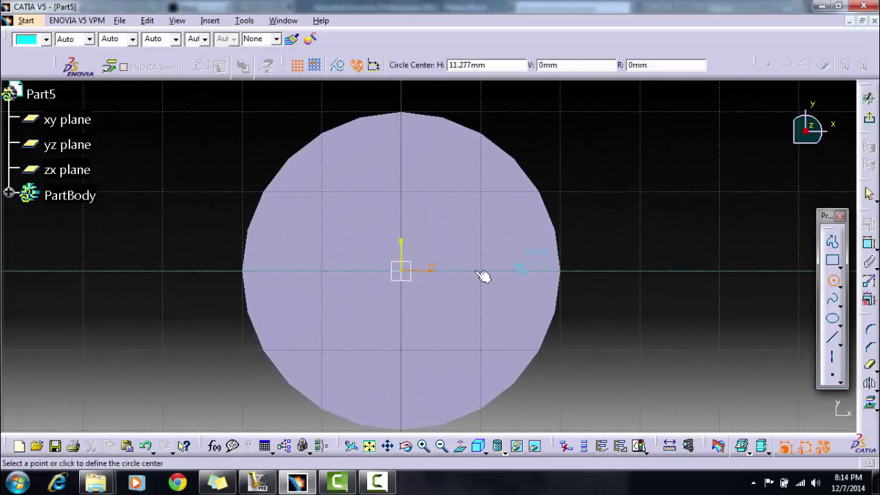
left_click(404, 275)
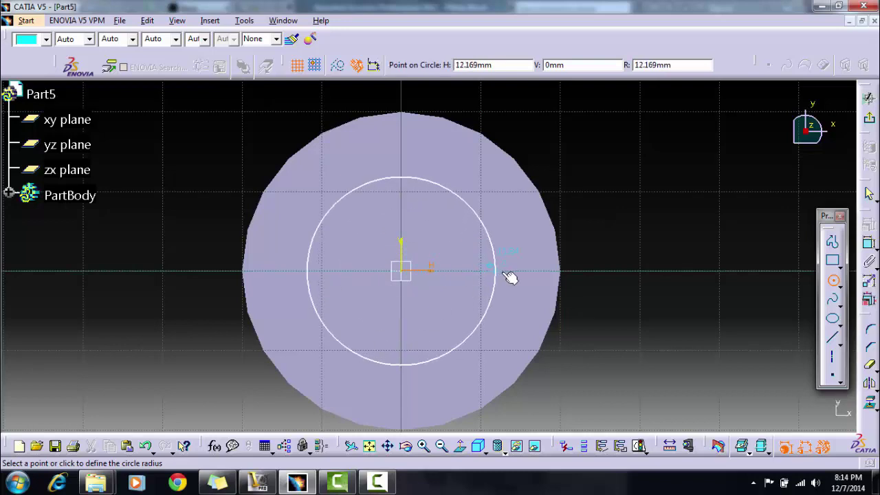
left_click(514, 277)
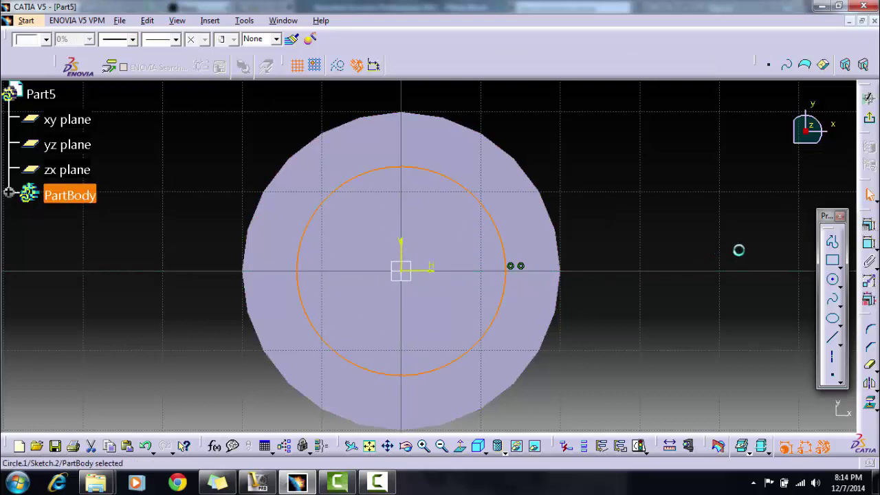
- Constrain the sketched circle's diameter to 25 mm and exit the sketch
left_click(869, 246)
left_click(662, 255)
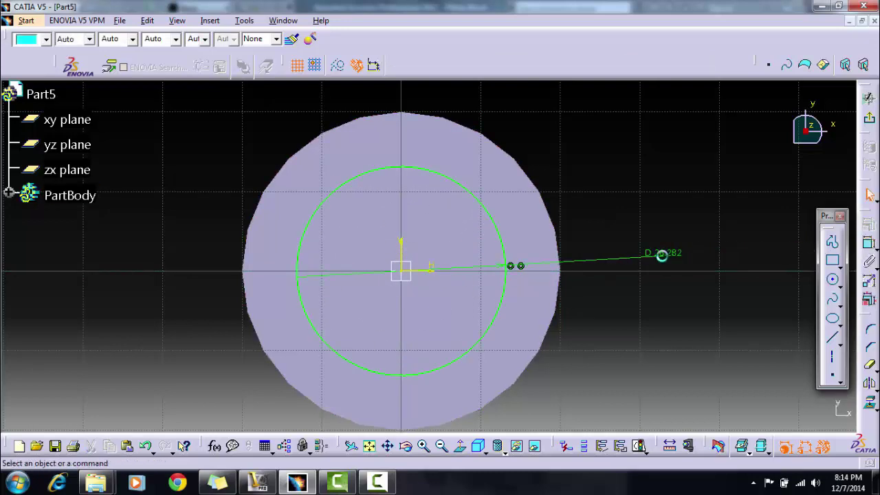
double_click(670, 255)
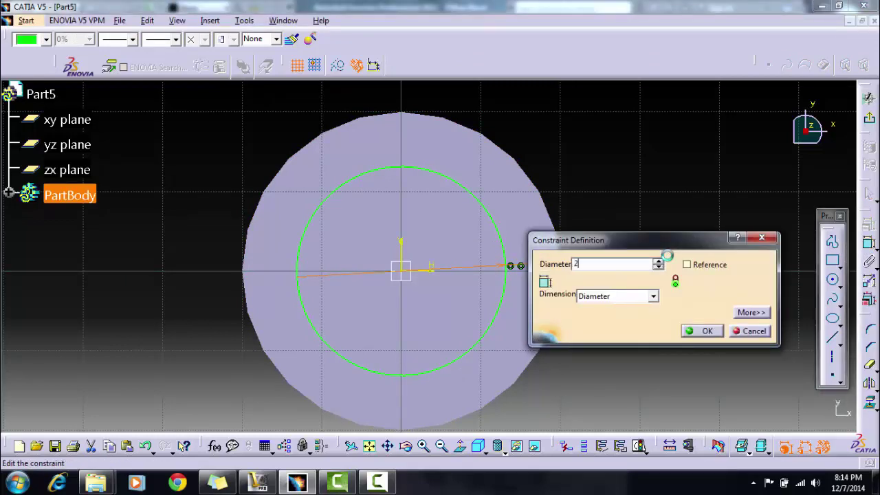
key("Return")
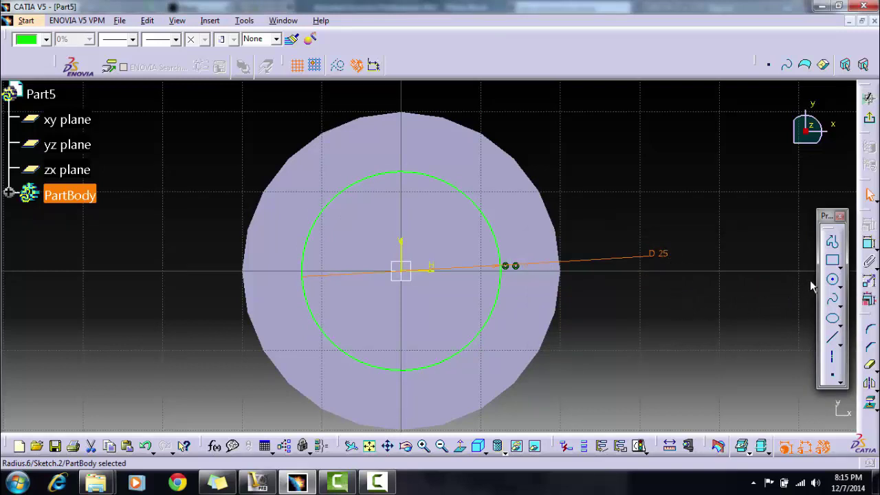
left_click(869, 120)
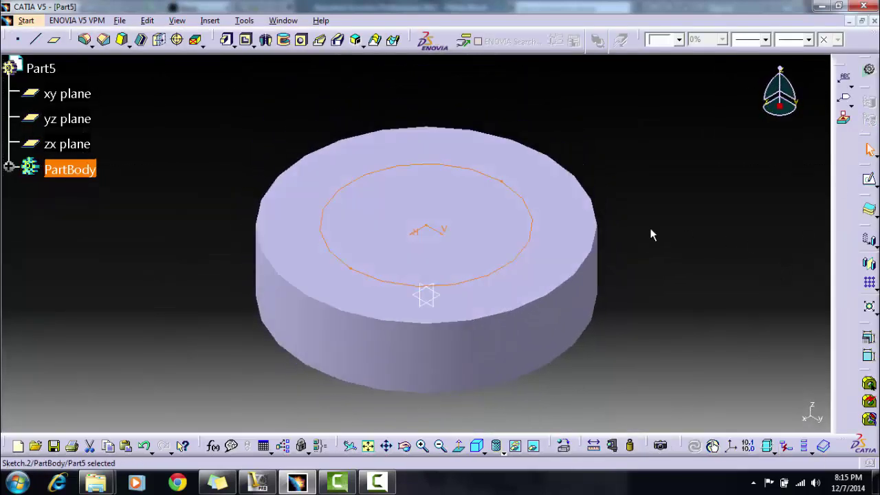
- Cut a 10 mm deep Pocket through the disc from the 25 mm circle sketch
left_click(246, 41)
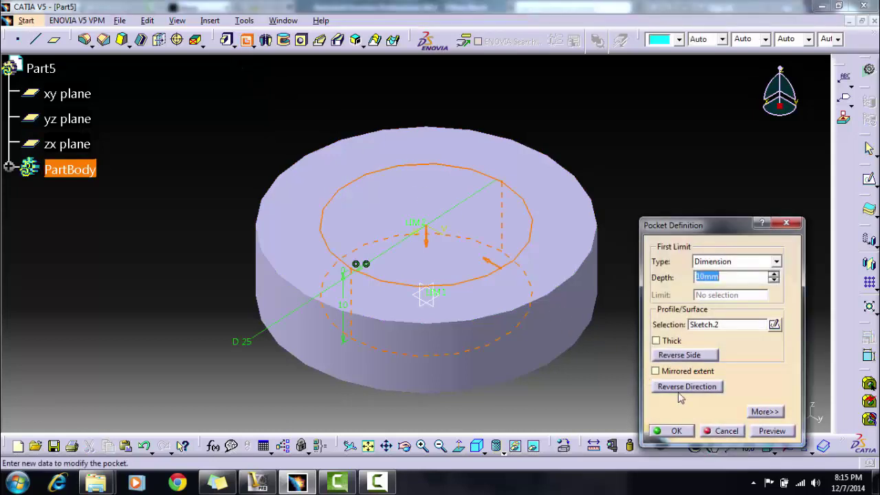
left_click(764, 431)
left_click(671, 431)
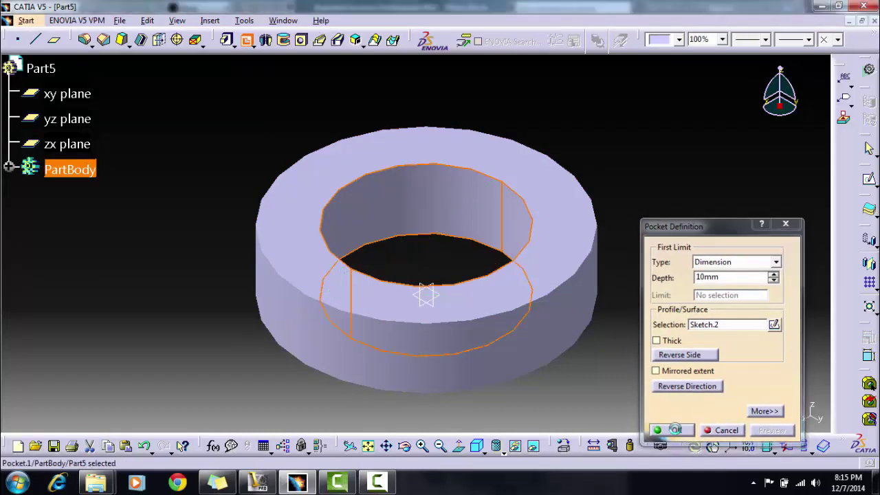
left_click(711, 348)
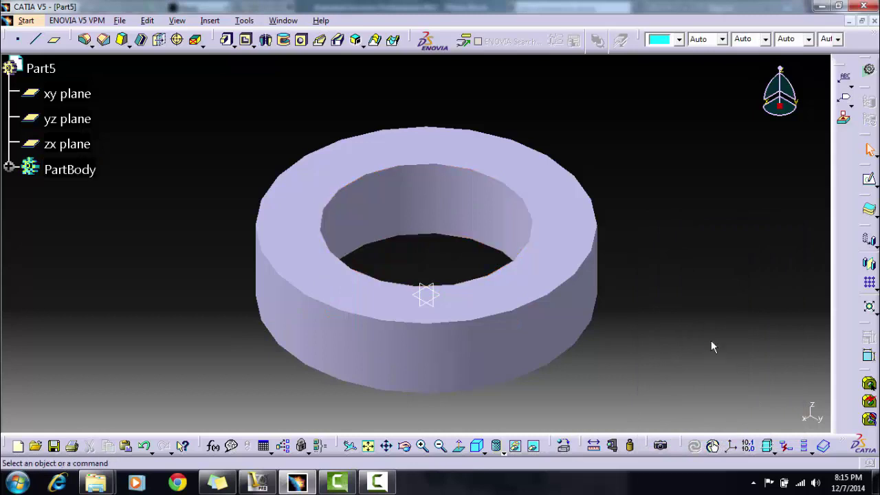
- Start a sketch on the ring's top face and draw a circle about 30 mm in diameter centred on the origin
left_click(576, 230)
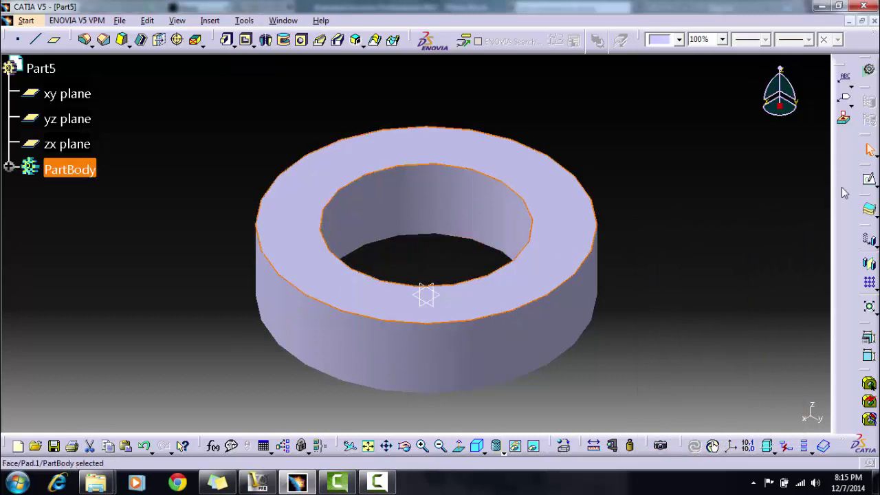
left_click(869, 179)
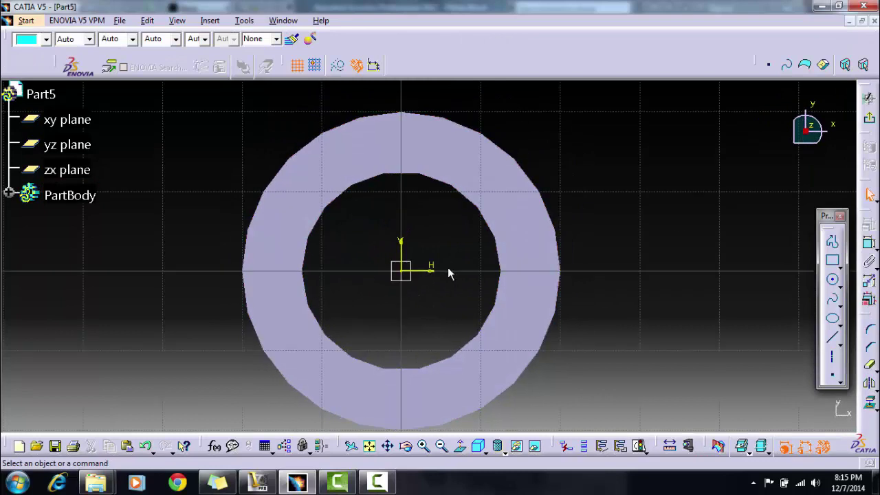
left_click(831, 279)
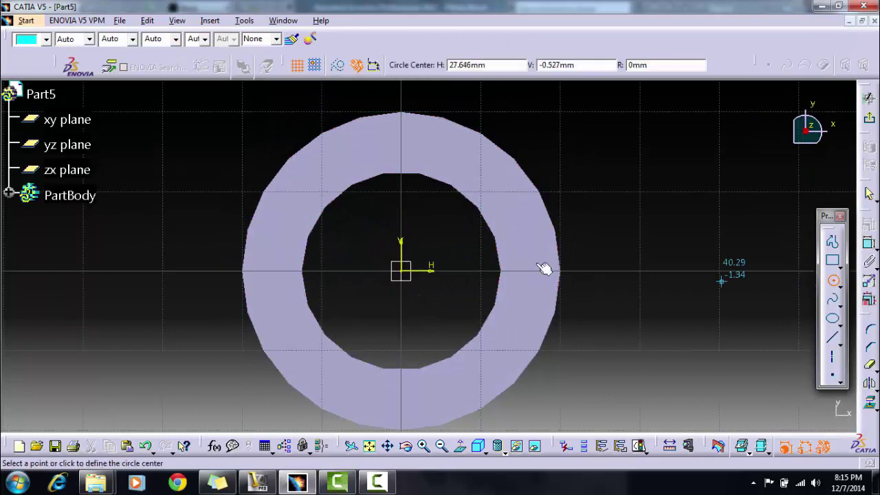
left_click(401, 271)
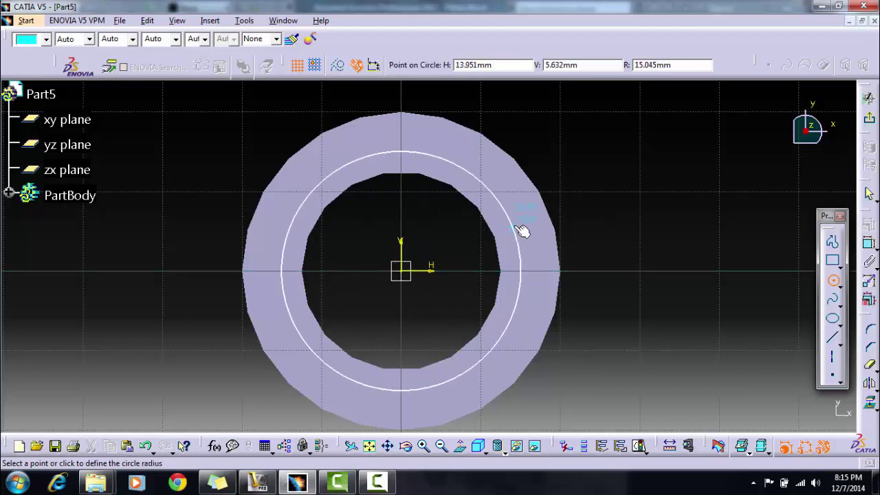
left_click(514, 225)
- Constrain the diameter of the circle on the ring's top face to 32 mm
left_click(869, 244)
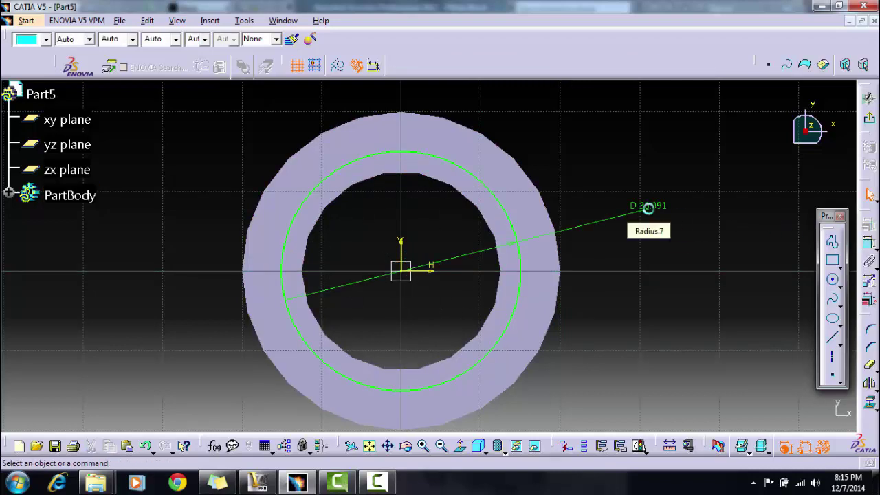
left_click(649, 209)
double_click(649, 209)
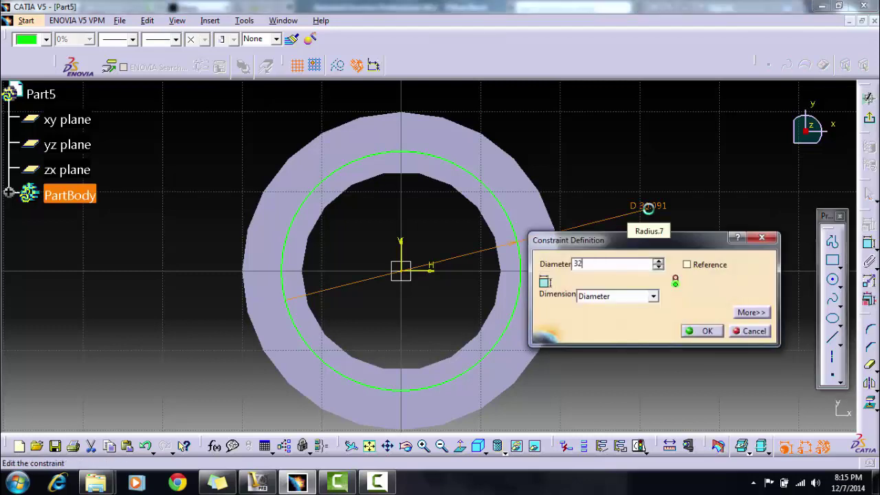
type("32")
key("Return")
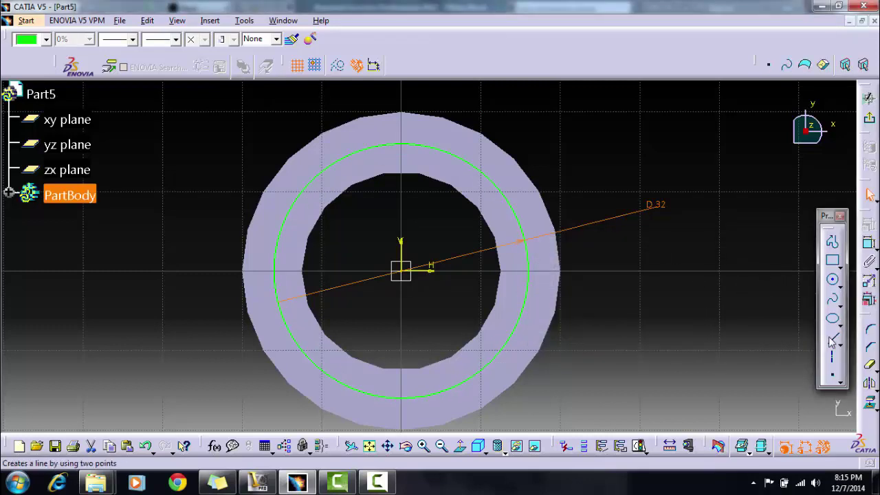
- Draw a line straight up and a line horizontally to the right from the origin, both extending past the ring's outer edge
left_click(832, 340)
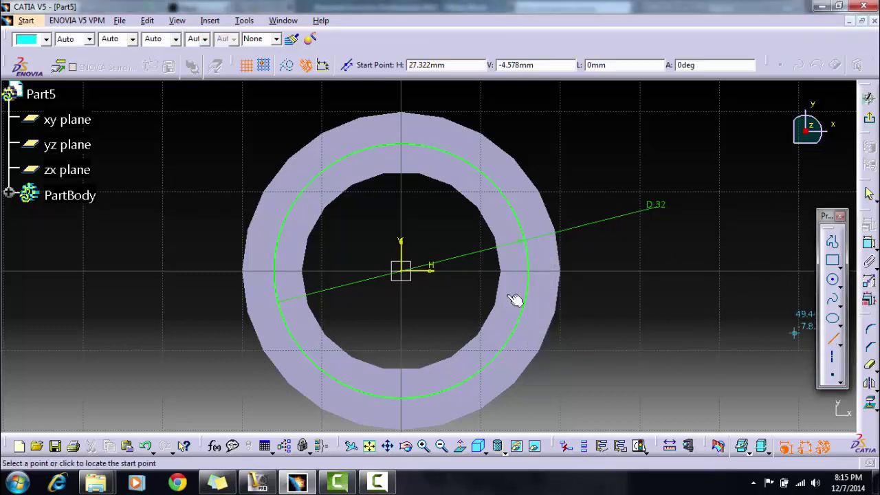
left_click(403, 274)
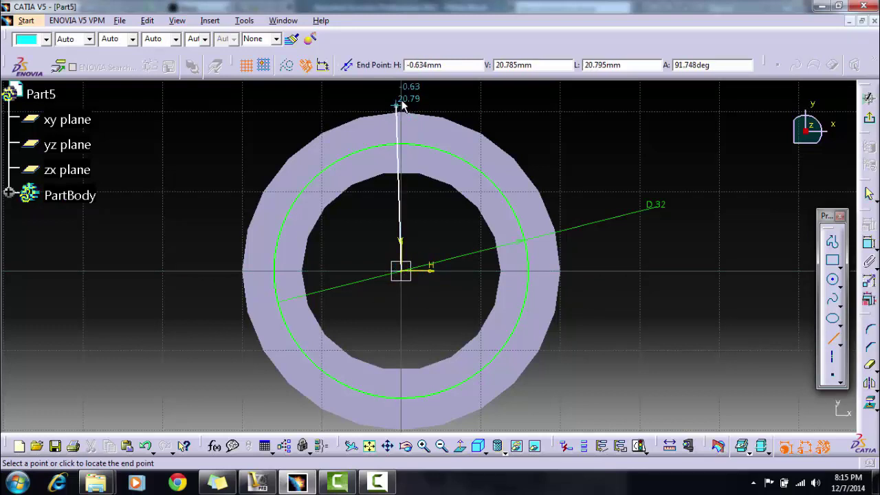
left_click(403, 101)
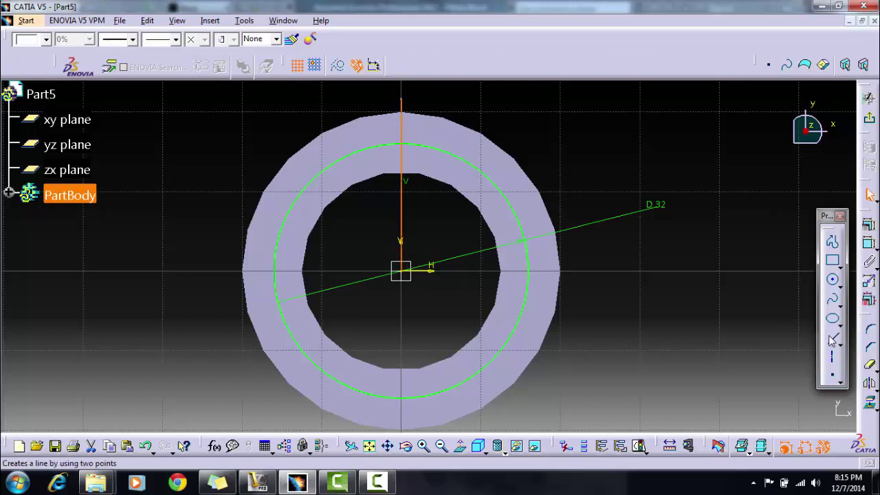
left_click(404, 273)
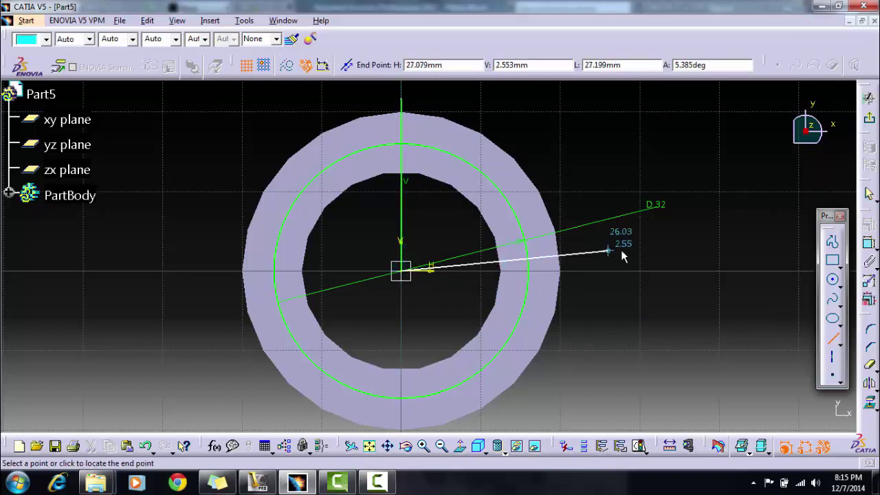
left_click(639, 273)
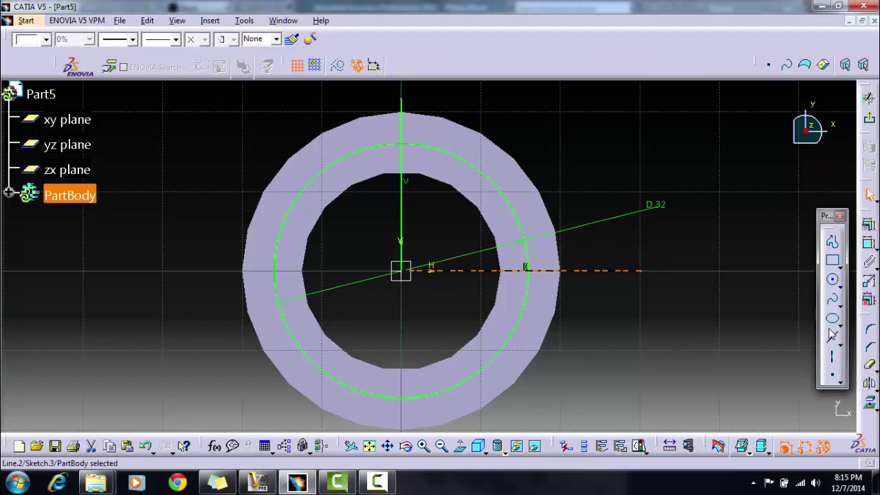
- Draw a line horizontally to the left and a line straight down from the origin, both past the ring's outer edge
left_click(832, 337)
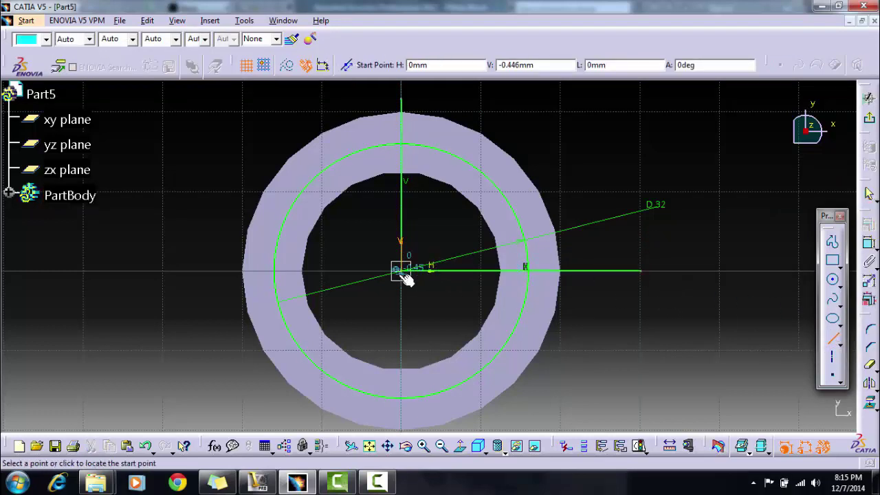
left_click(402, 271)
left_click(191, 271)
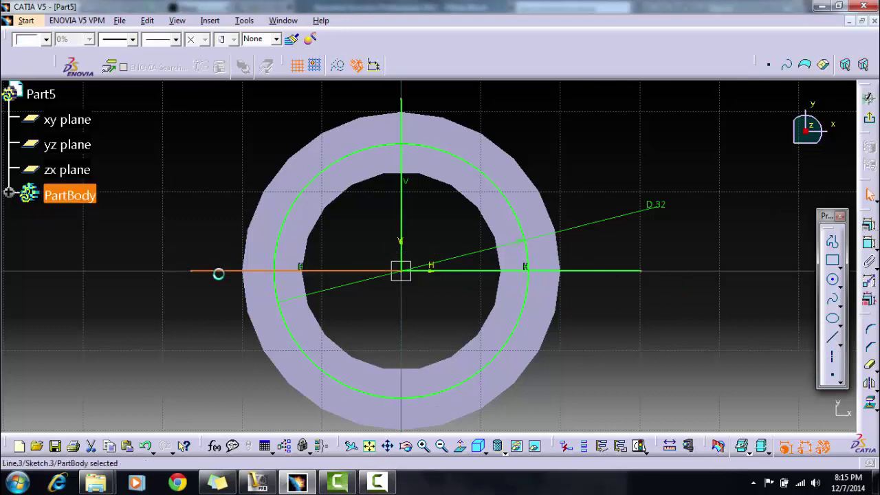
middle_click_drag(503, 343, 499, 323)
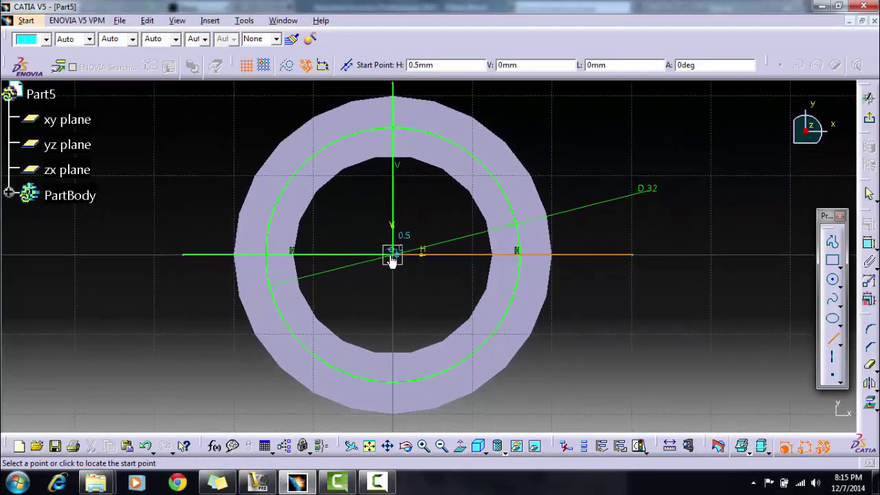
left_click(393, 255)
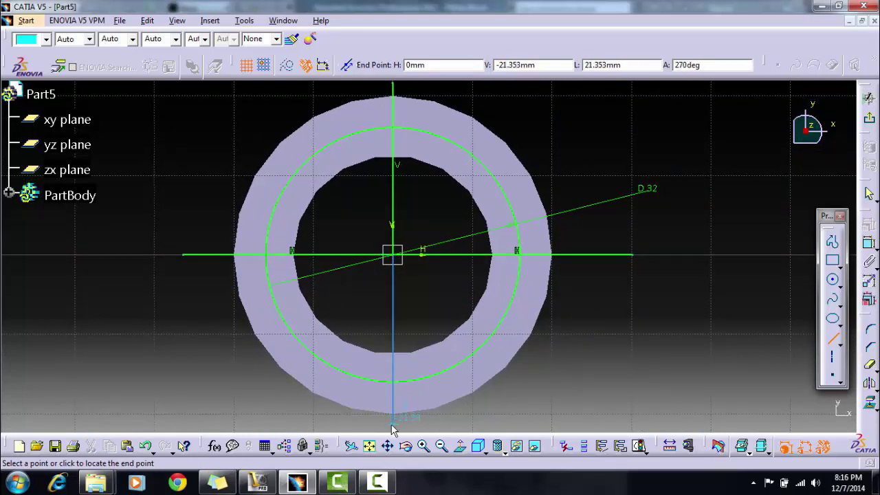
left_click(392, 425)
- Draw circles about 3.4 mm and 3.5 mm in diameter where the 32 mm circle crosses the right and upper lines
left_click(832, 279)
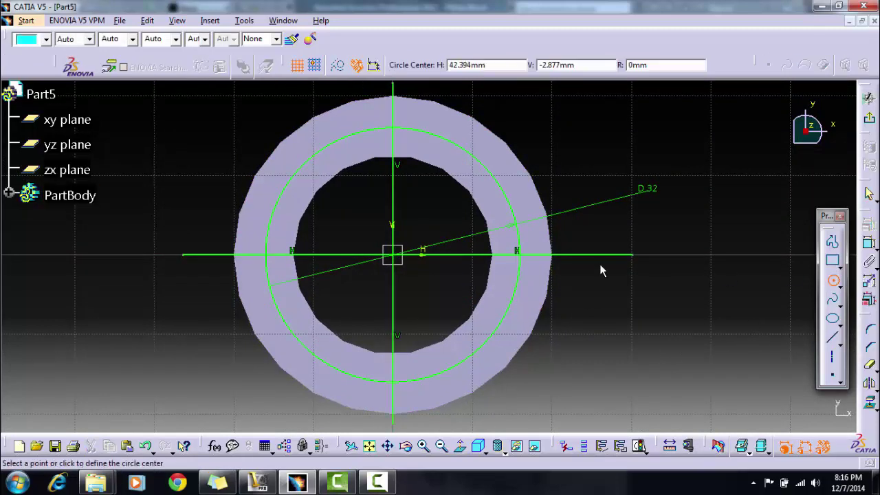
left_click(520, 256)
left_click(530, 256)
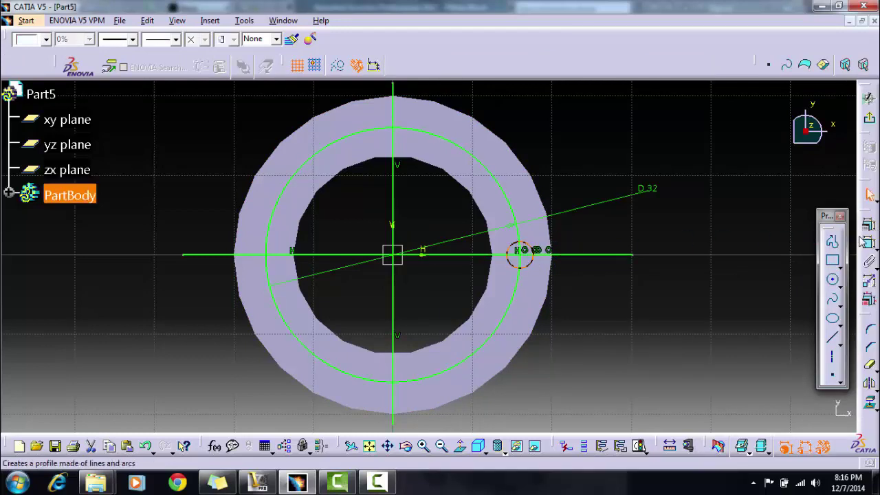
left_click(833, 280)
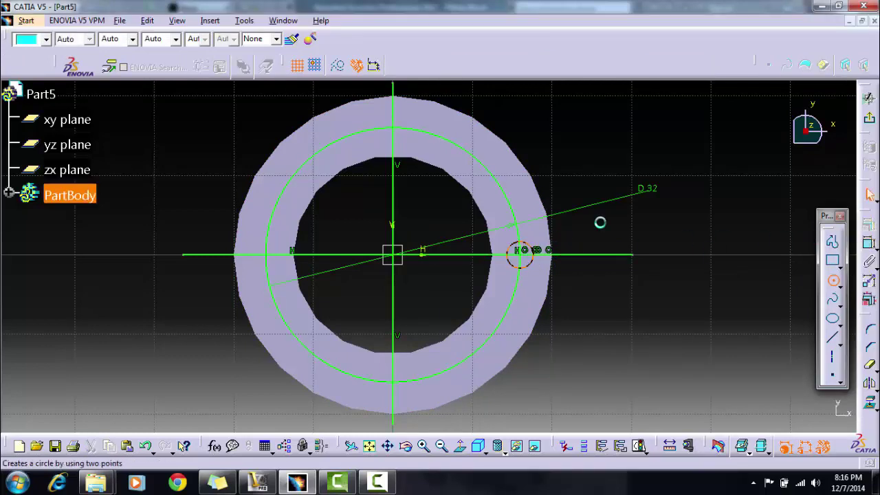
left_click(395, 133)
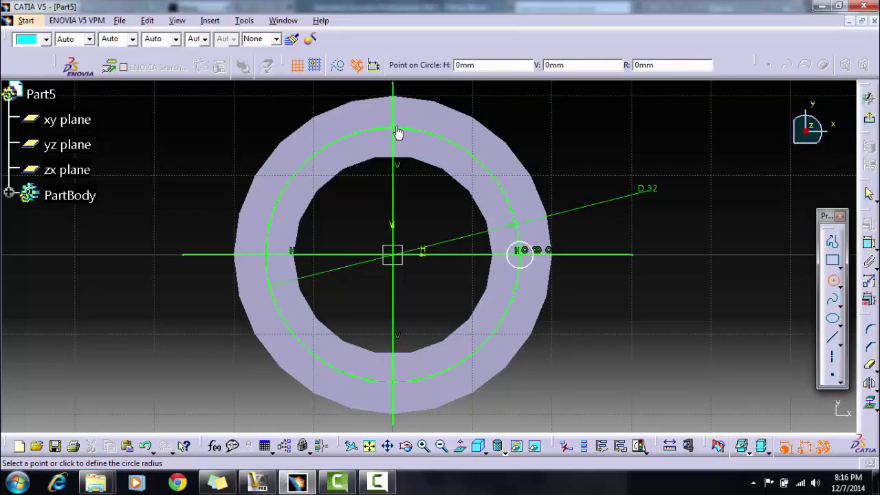
left_click(408, 128)
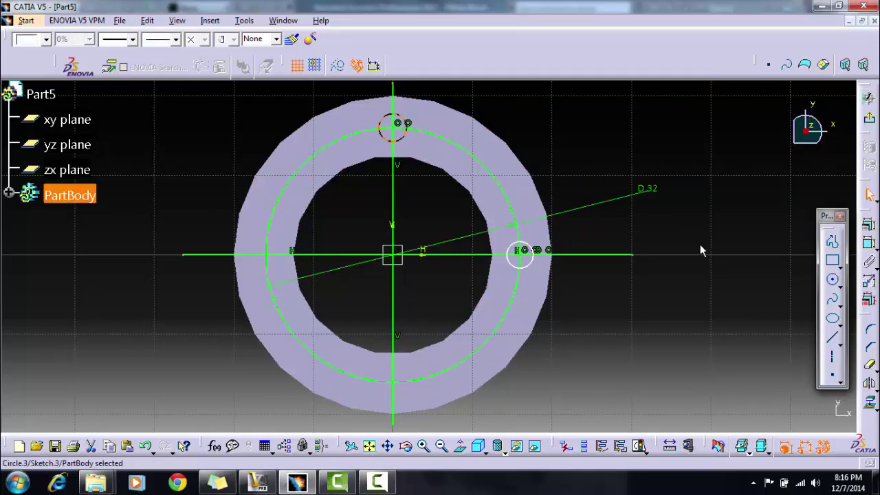
- Draw circles about 3.4 mm and 3.3 mm in diameter where the 32 mm circle crosses the lower and left lines
left_click(832, 280)
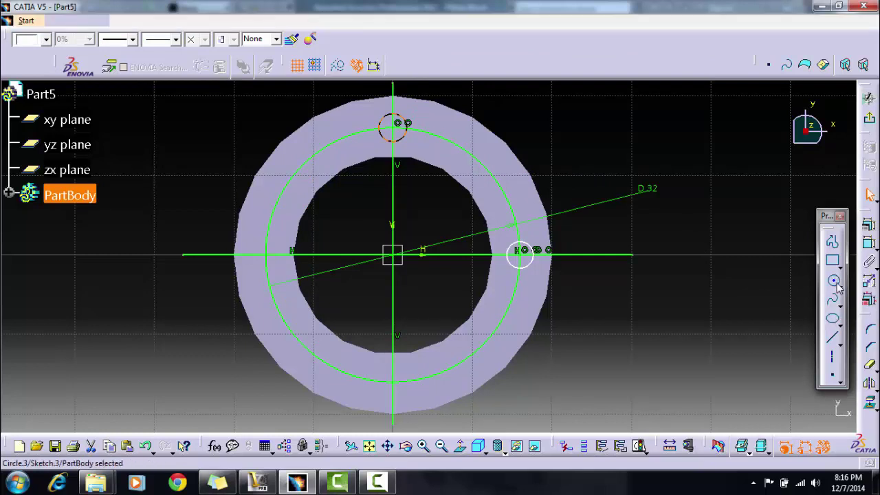
left_click(394, 390)
left_click(410, 389)
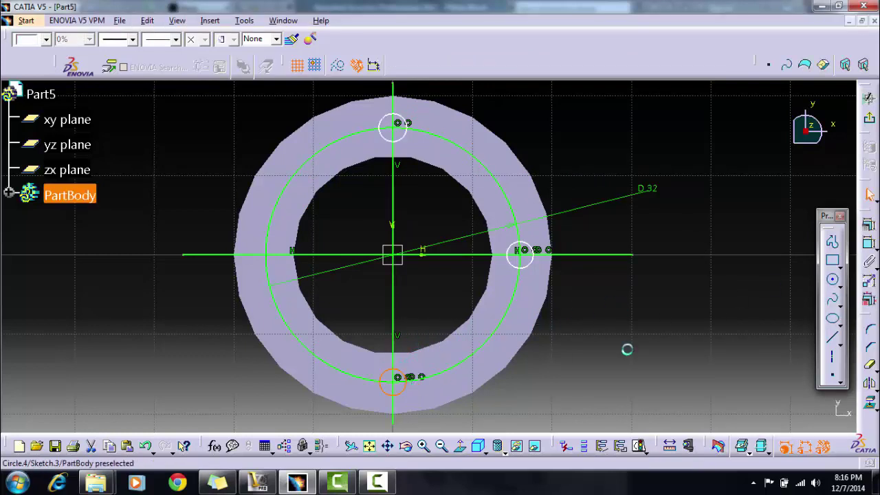
left_click(832, 279)
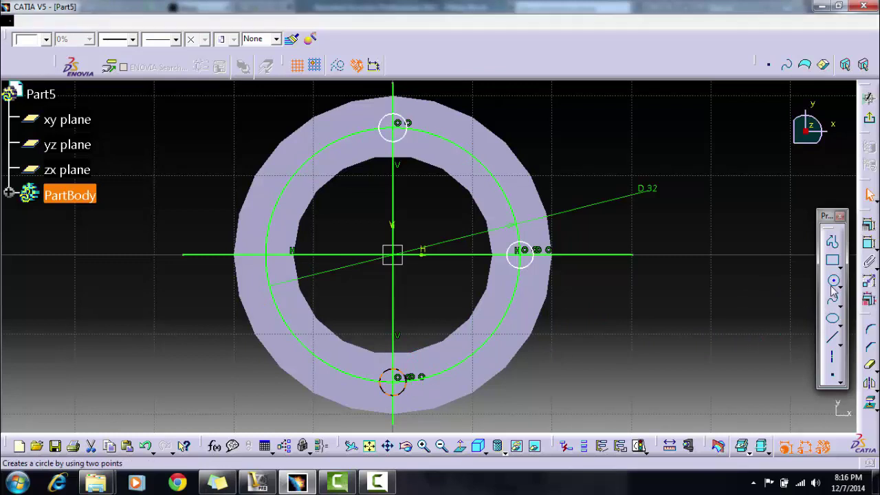
left_click(268, 257)
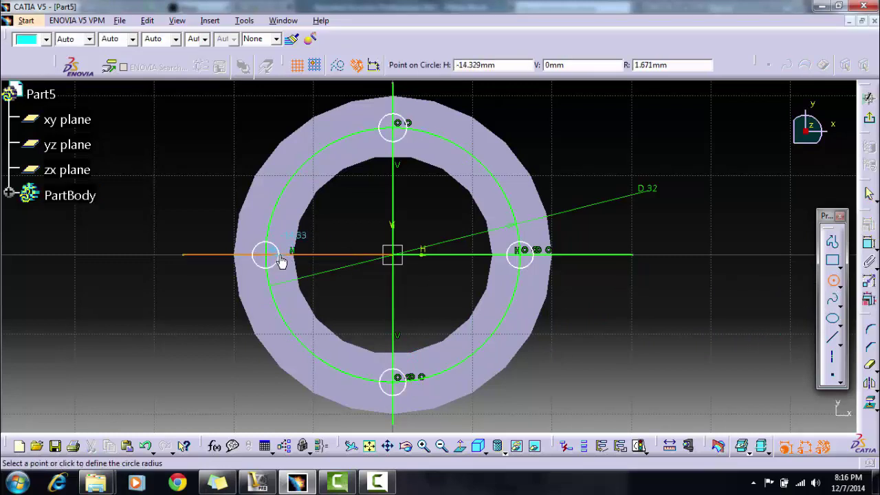
left_click(281, 261)
- Delete the four straight lines radiating from the origin, keeping the circles
left_click(312, 262)
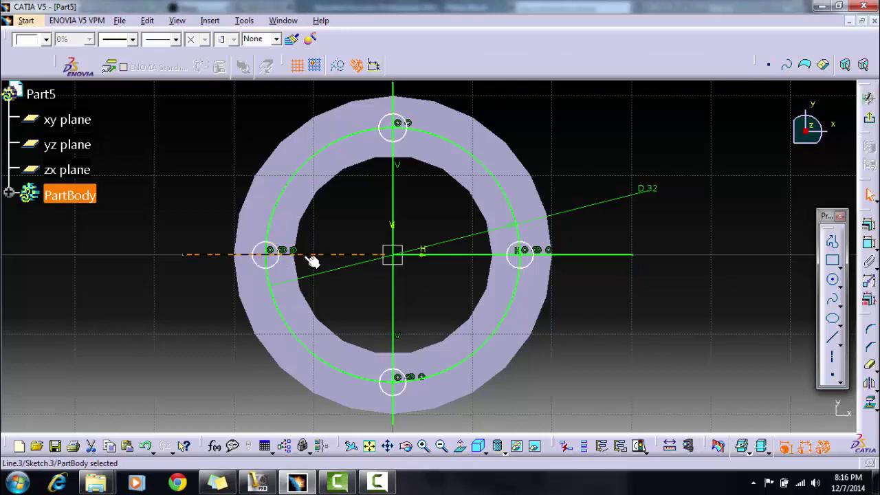
key("Delete")
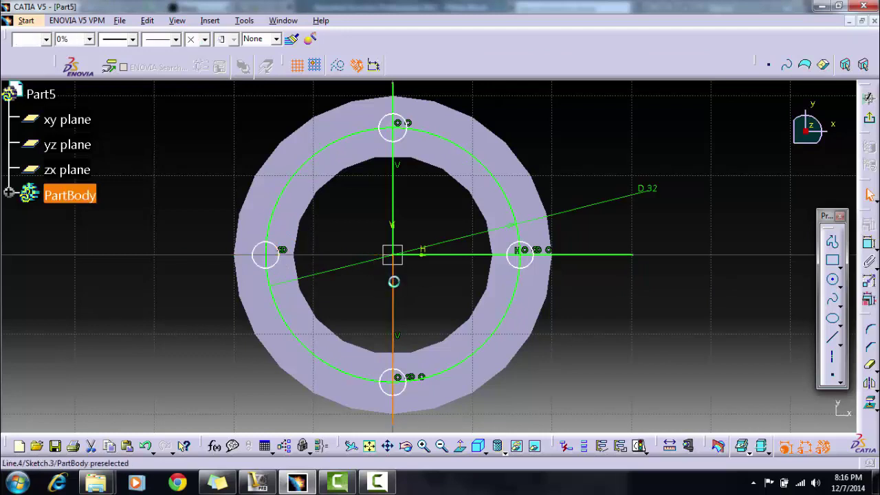
left_click(460, 256)
key("Delete")
left_click(395, 196)
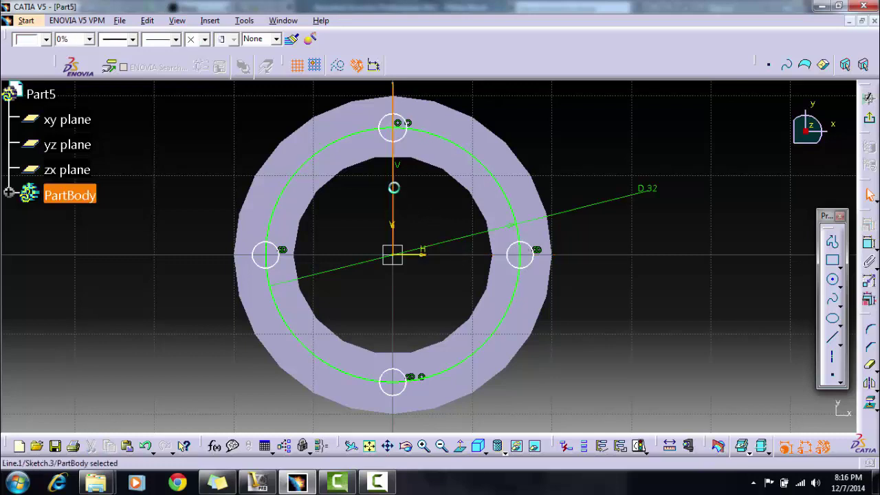
key("Delete")
- Constrain the diameter of the upper small circle to 3 mm
left_click(869, 245)
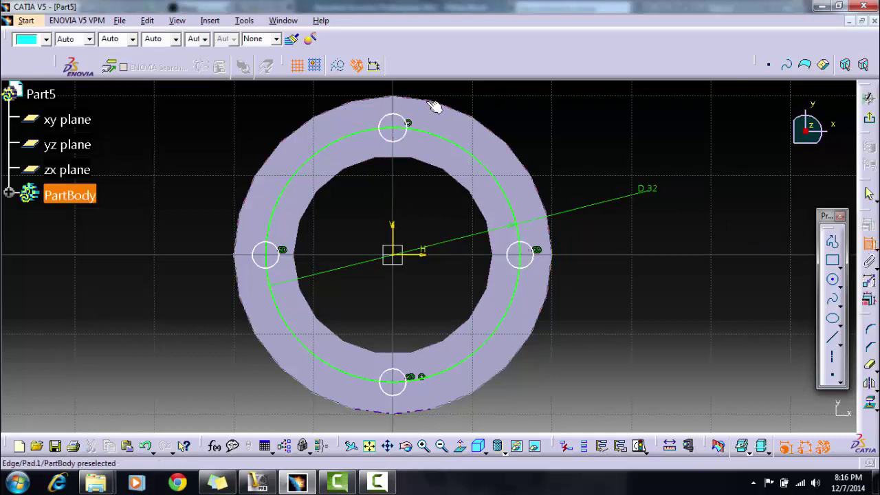
left_click(403, 124)
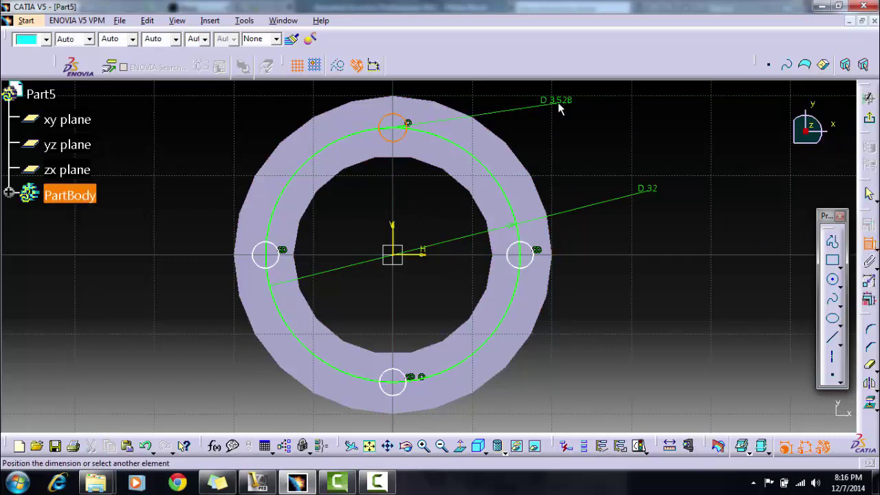
left_click(559, 105)
double_click(557, 100)
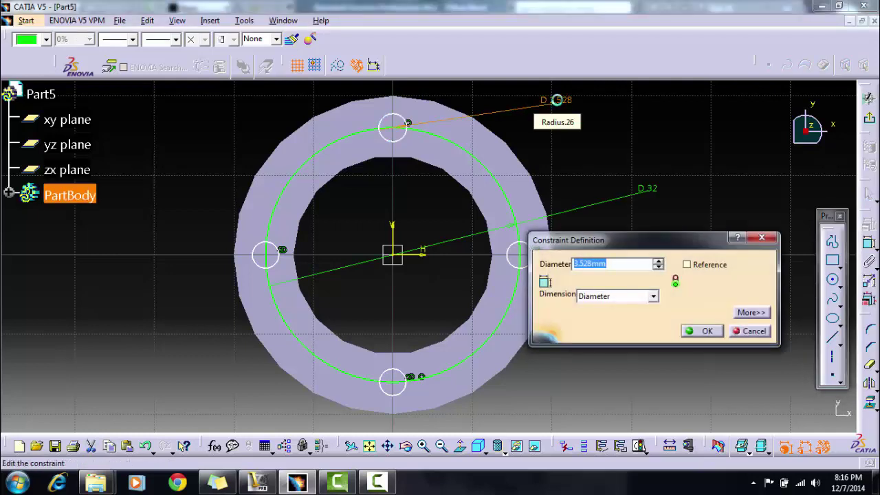
key("Return")
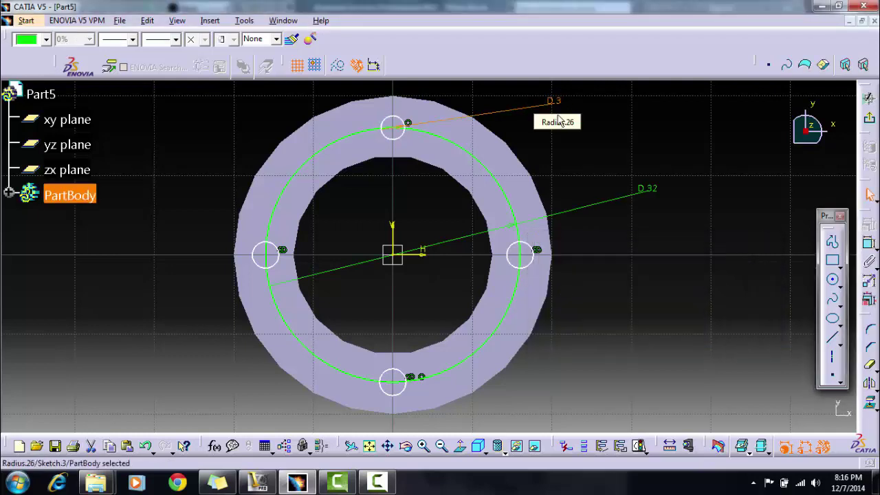
- Constrain the diameter of the right small circle to 3 mm
left_click(870, 246)
left_click(534, 260)
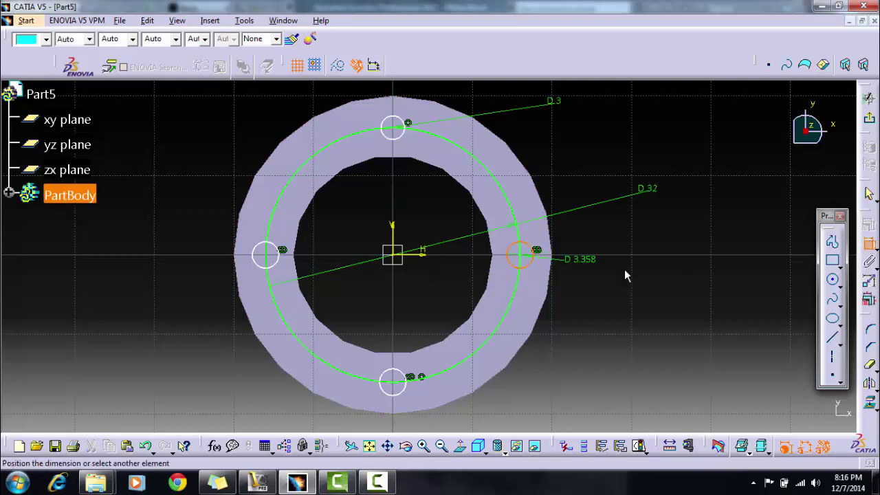
left_click(640, 272)
double_click(644, 270)
type("3")
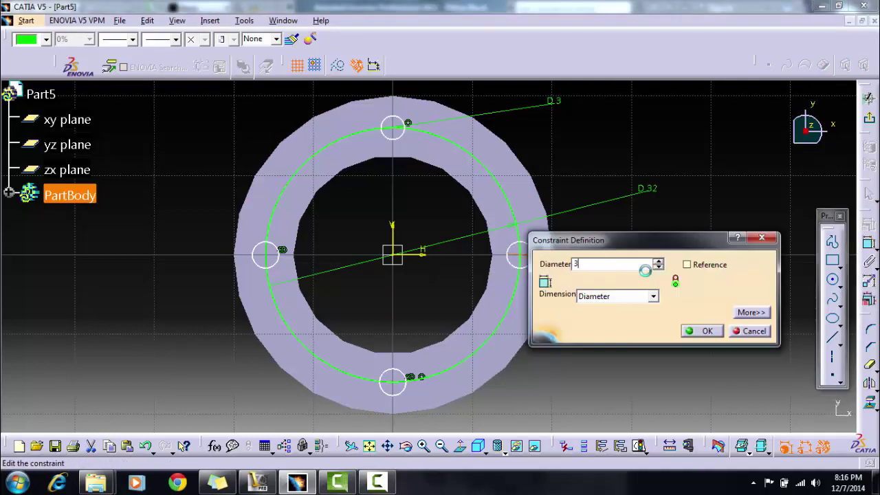
key("Return")
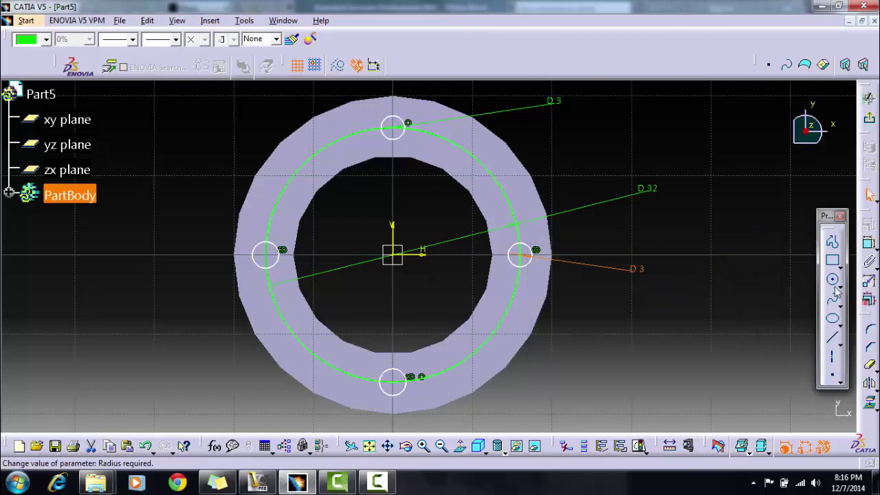
- Constrain the diameter of the lower small circle to 3 mm
left_click(868, 244)
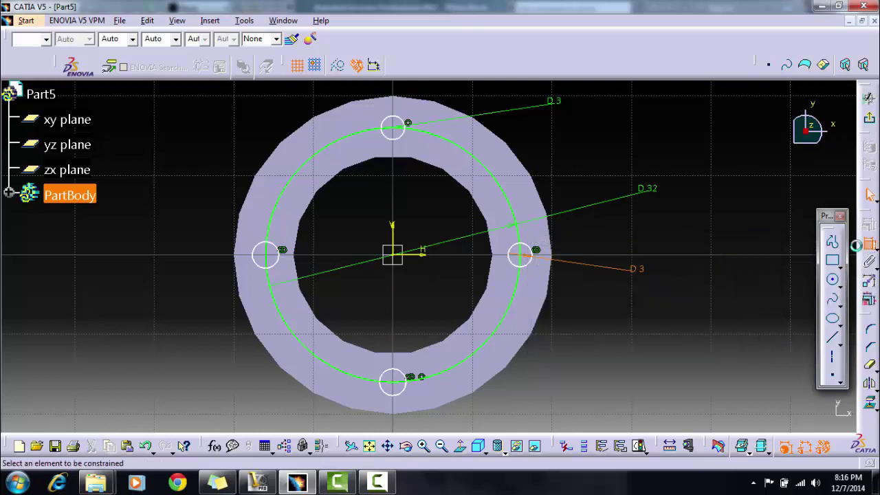
left_click(406, 397)
left_click(558, 395)
double_click(558, 392)
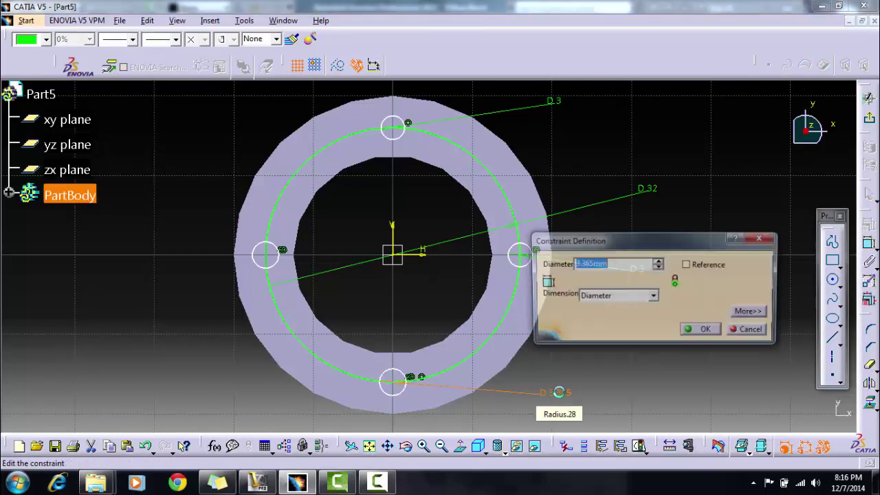
key("Return")
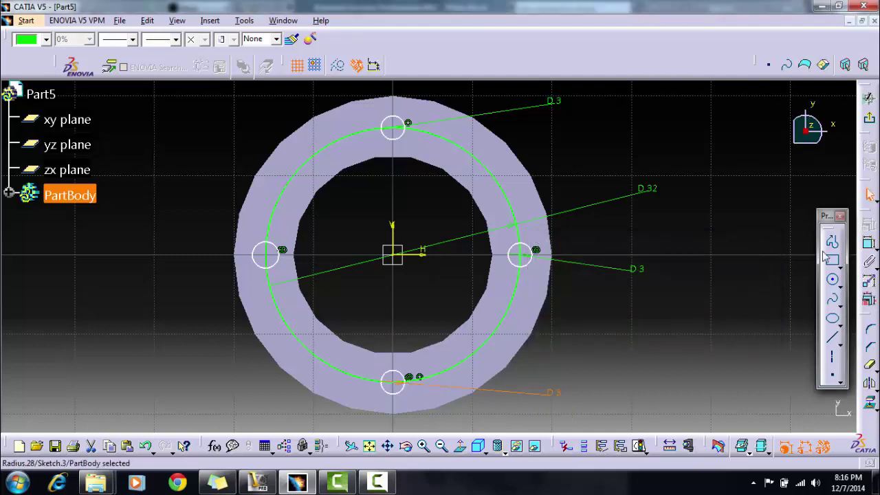
- Constrain the diameter of the left small circle to 3 mm and delete the 32 mm pitch circle
left_click(869, 245)
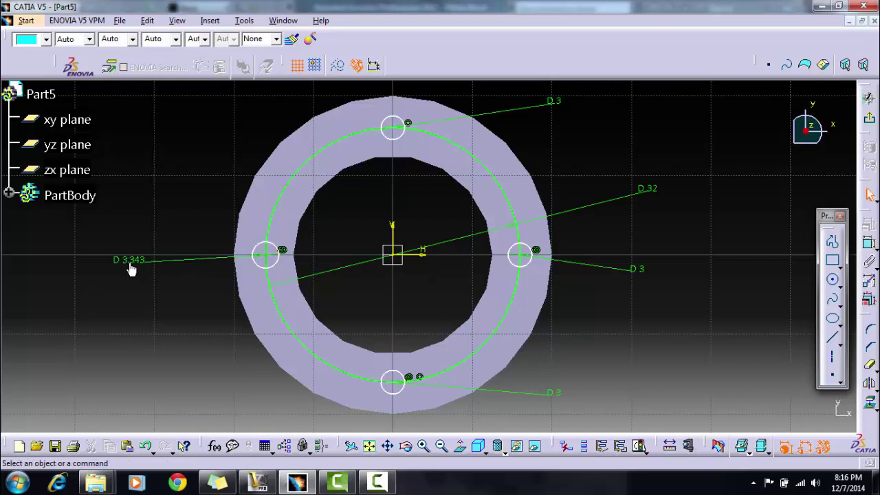
double_click(129, 261)
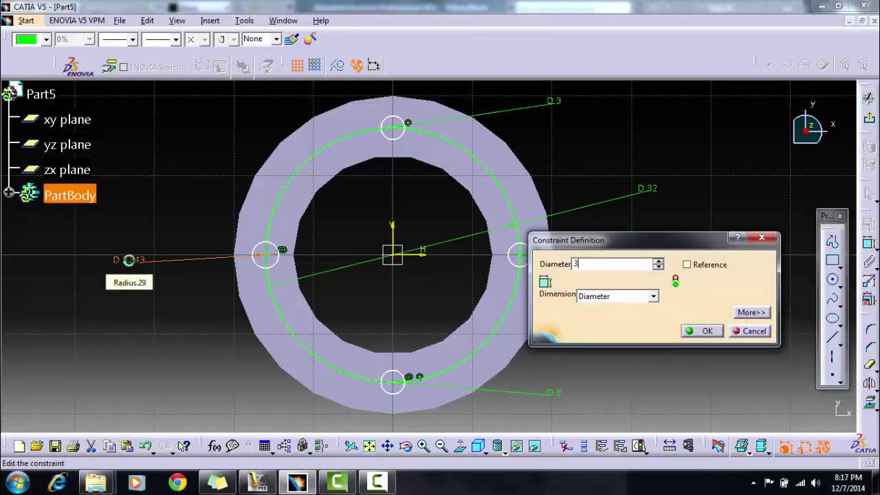
key("Return")
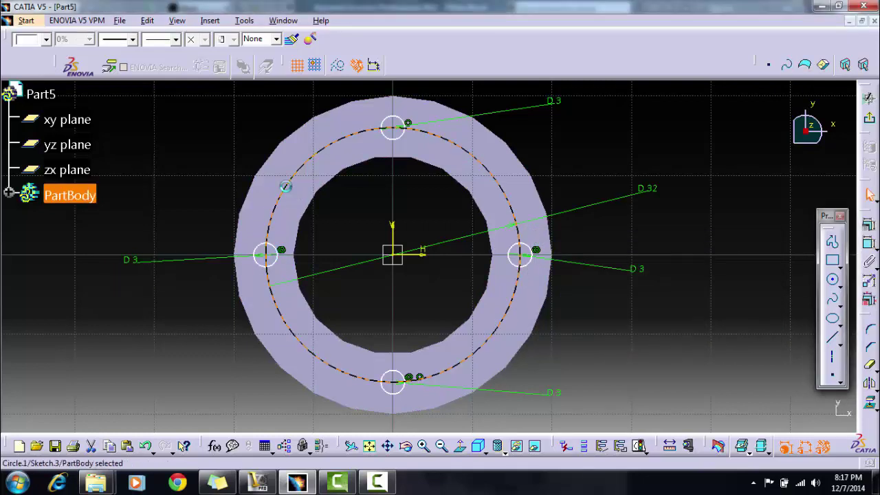
left_click(286, 187)
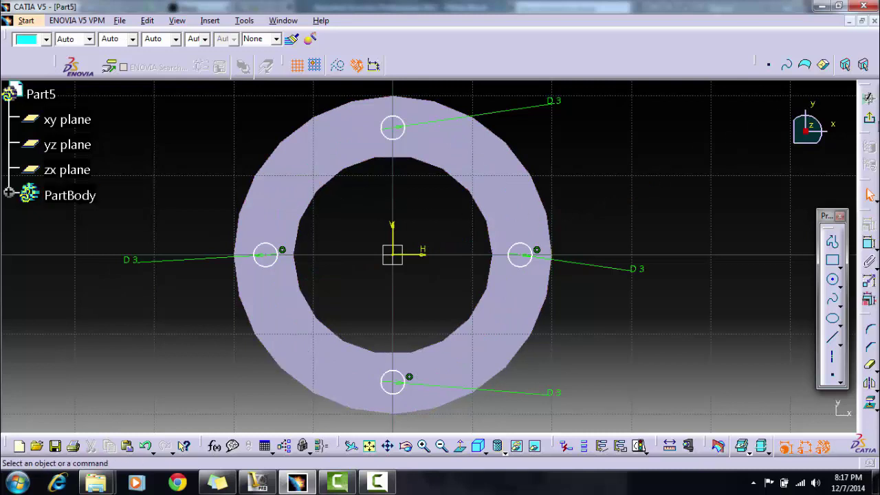
- Leave the sketch and cut the four small circles into the ring as a 10 mm deep Pocket
left_click(871, 121)
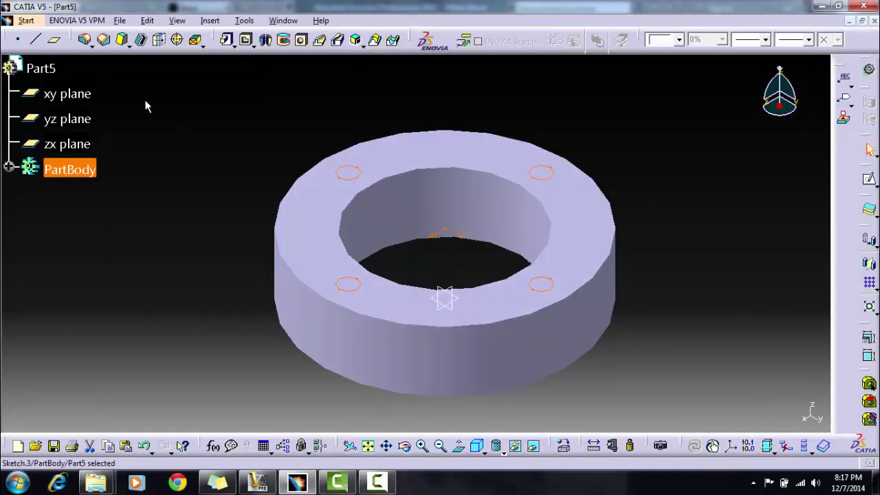
left_click(247, 40)
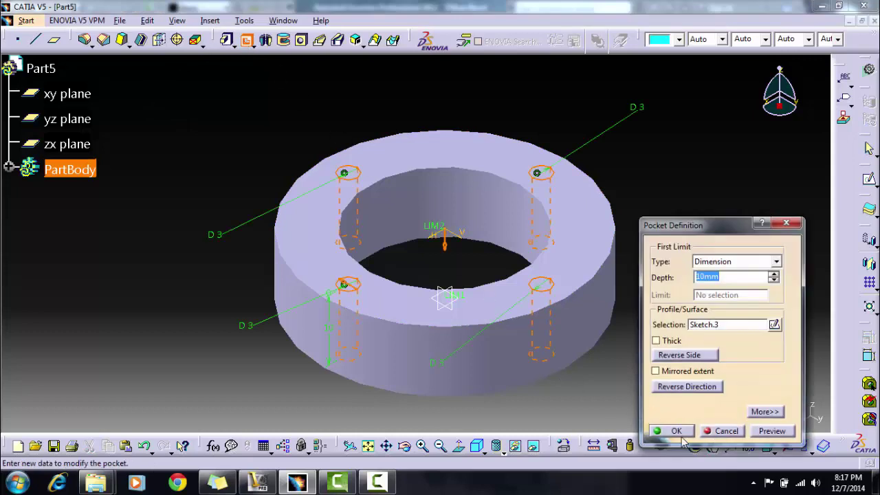
left_click(677, 432)
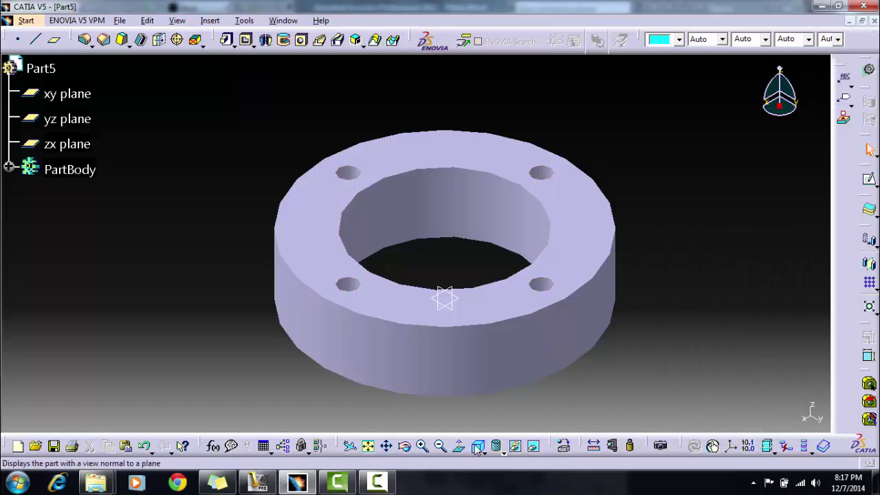
- Start a sketch on the ring's underside face
left_click(405, 446)
left_click_drag(421, 382, 409, 222)
left_click(411, 221)
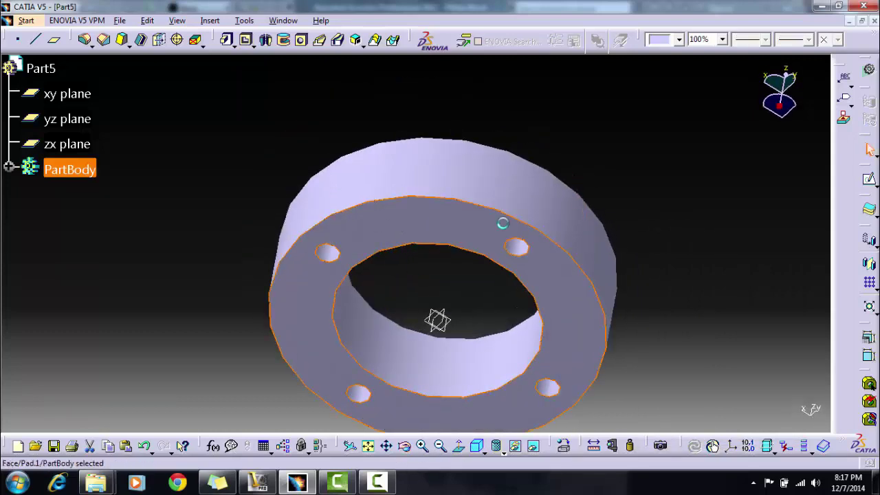
left_click(870, 181)
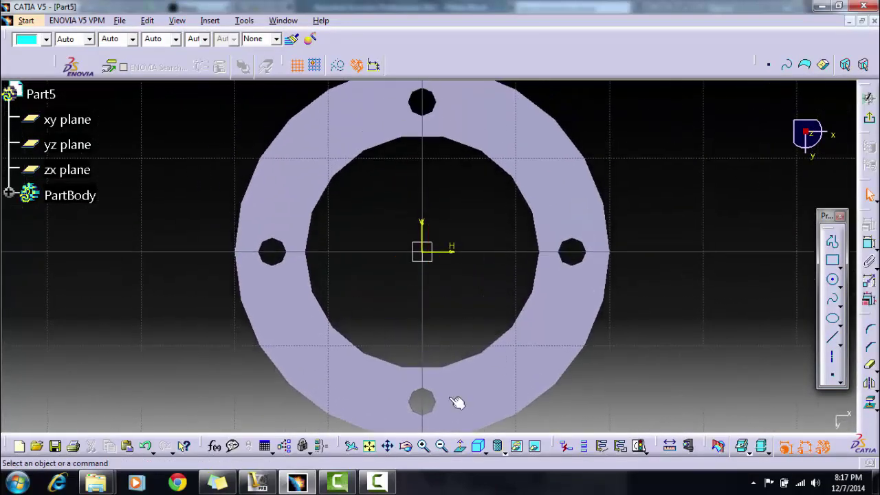
left_click(442, 447)
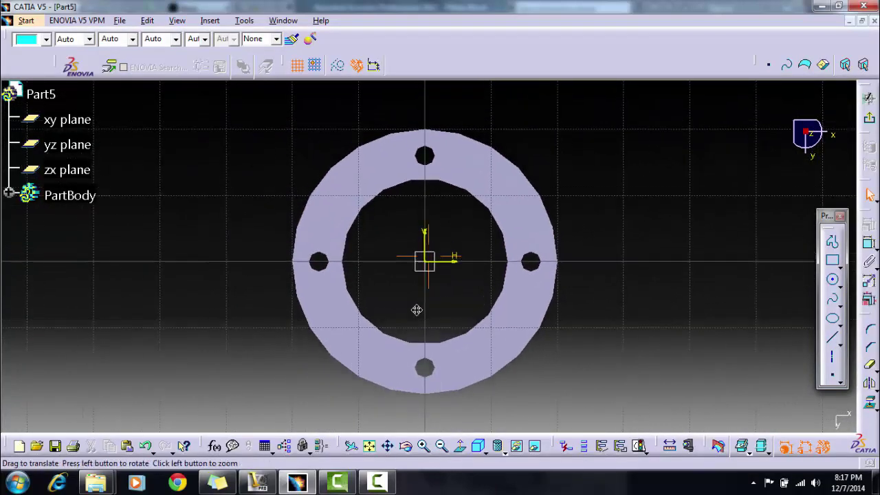
- Draw a circle centred on the origin that passes through the middles of the four small holes
left_click(833, 279)
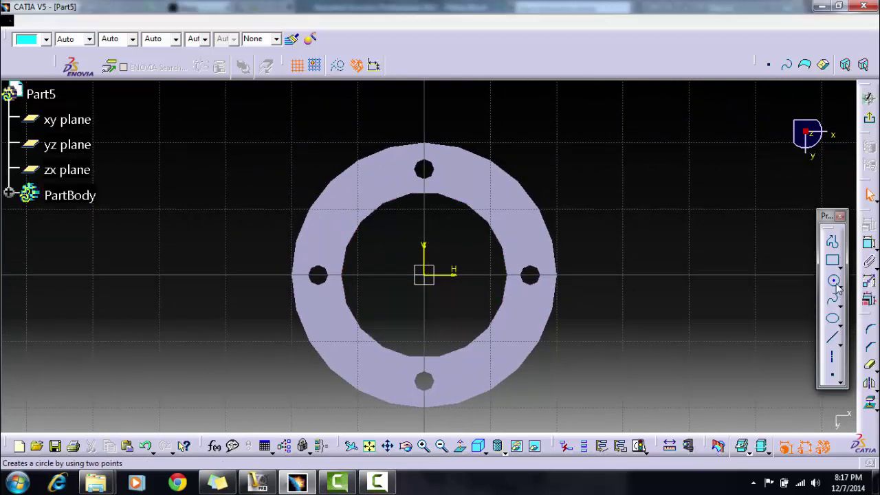
left_click(423, 275)
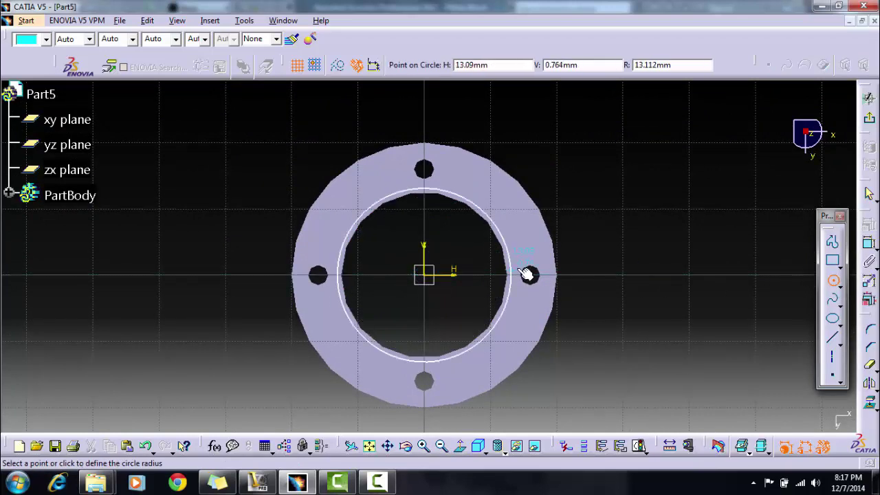
left_click(531, 272)
left_click(530, 270)
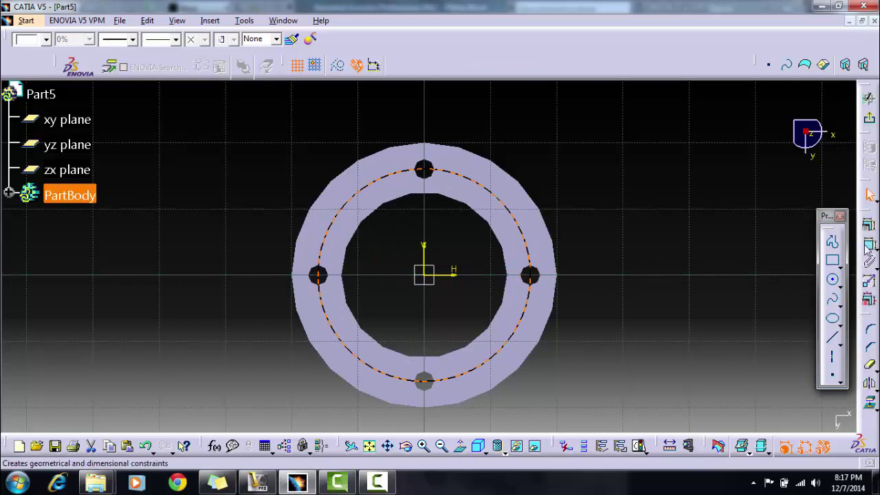
- Constrain the diameter of the origin-centred circle to 32 mm
left_click(867, 242)
left_click(701, 270)
double_click(702, 270)
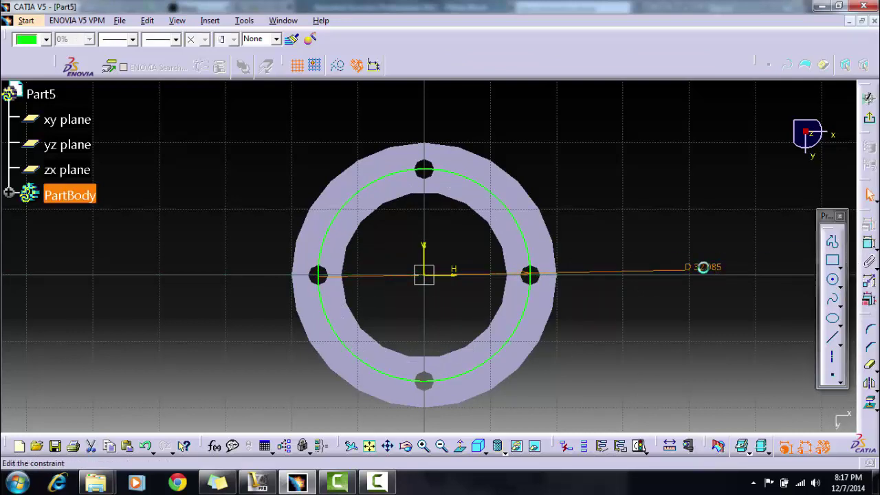
key("Return")
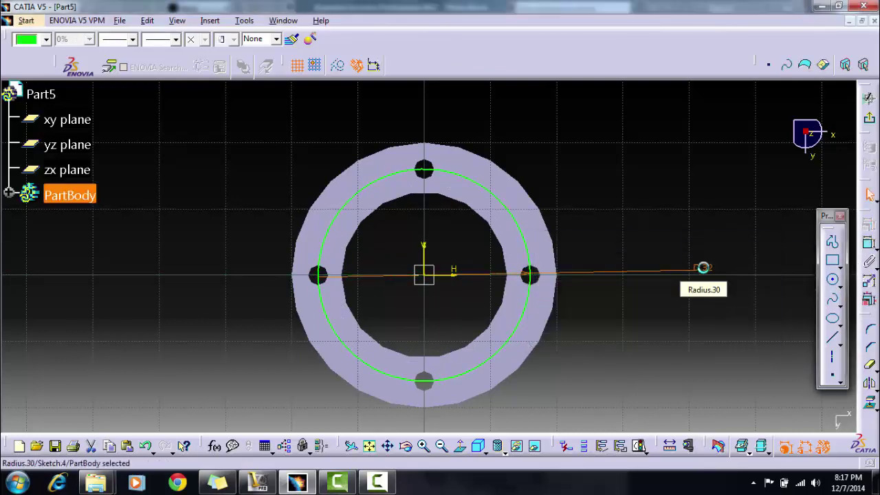
- Draw a vertical line from the origin up past the upper hole and delete the circle's 32 mm diameter constraint
left_click(832, 337)
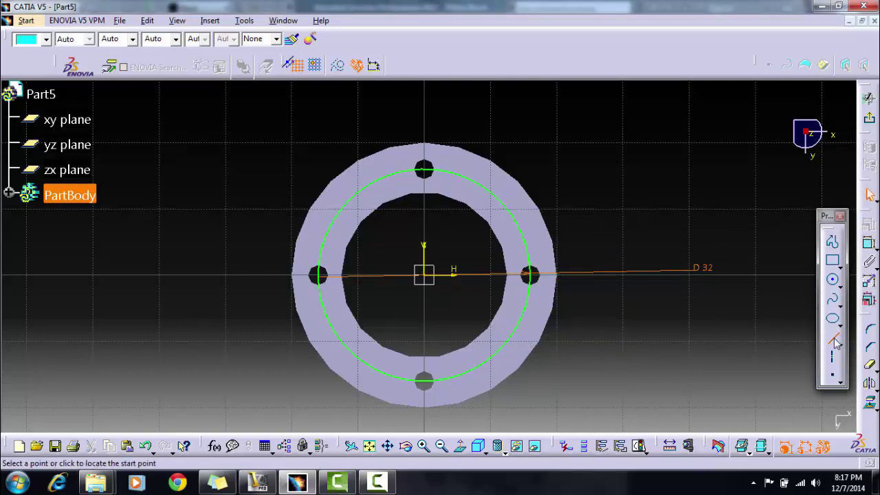
left_click(425, 275)
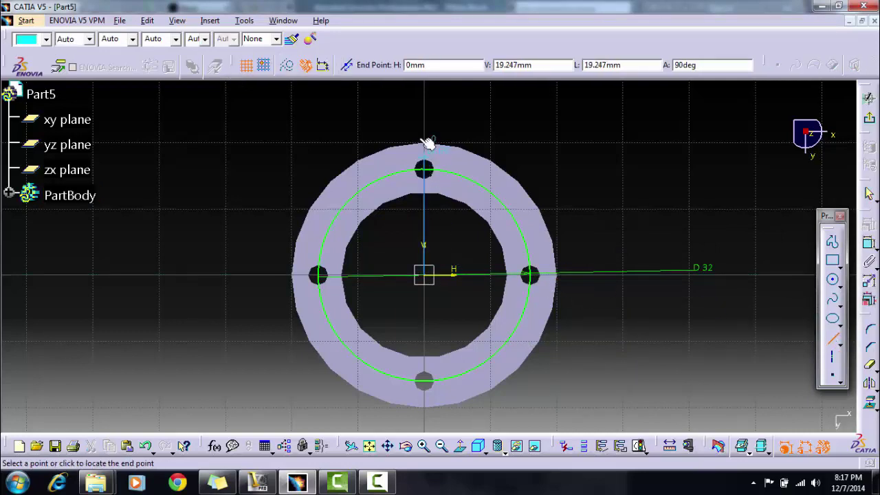
left_click(423, 107)
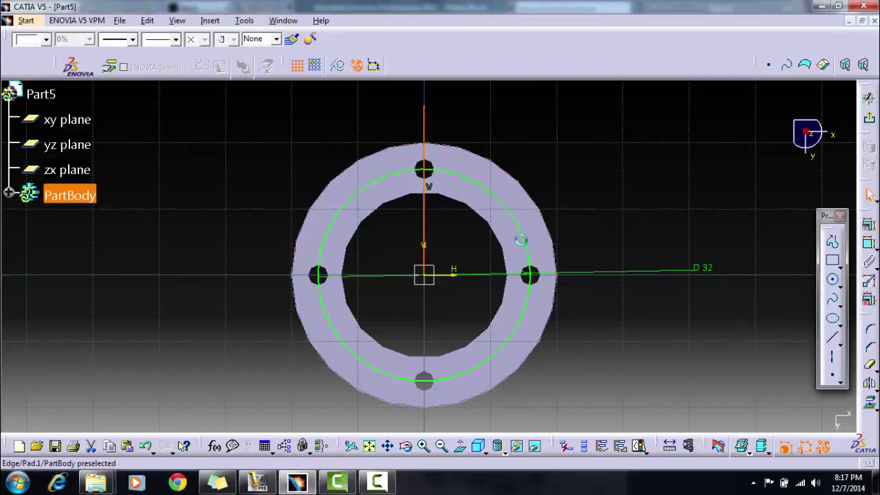
left_click(581, 272)
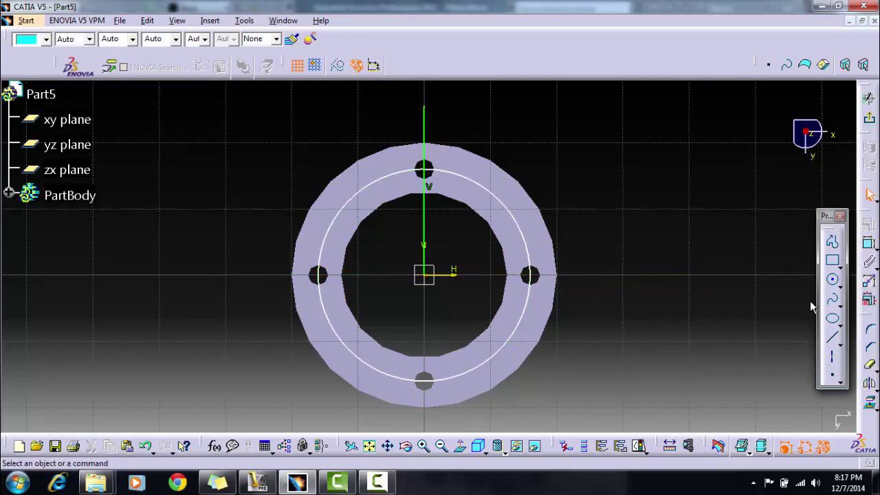
- Draw three more lines from the origin past the right, lower and left holes, the left one about 29 mm long
left_click(831, 337)
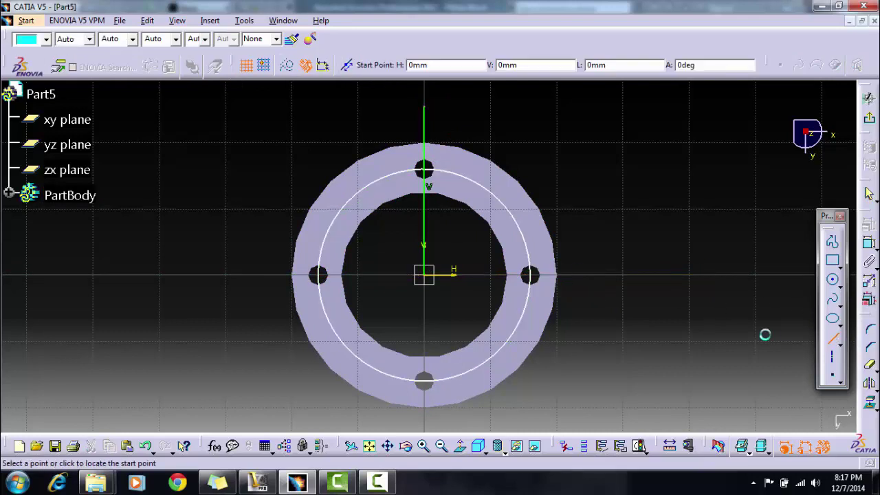
left_click(423, 276)
left_click(588, 276)
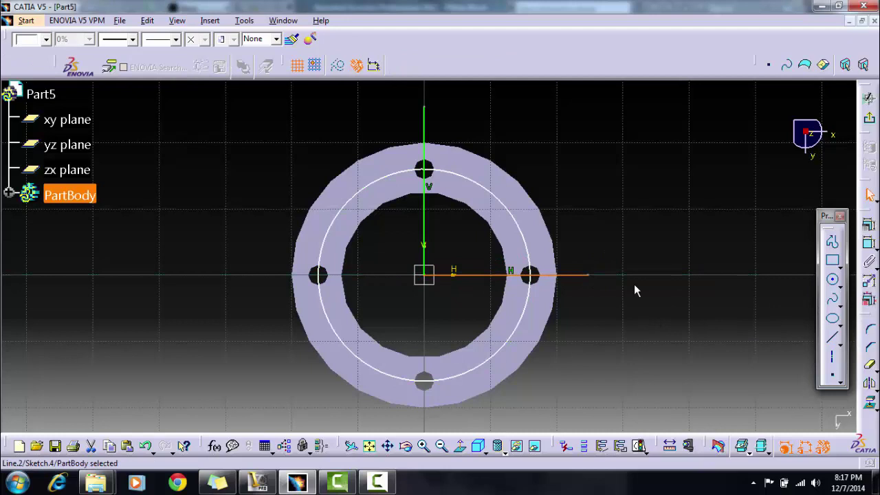
left_click(831, 338)
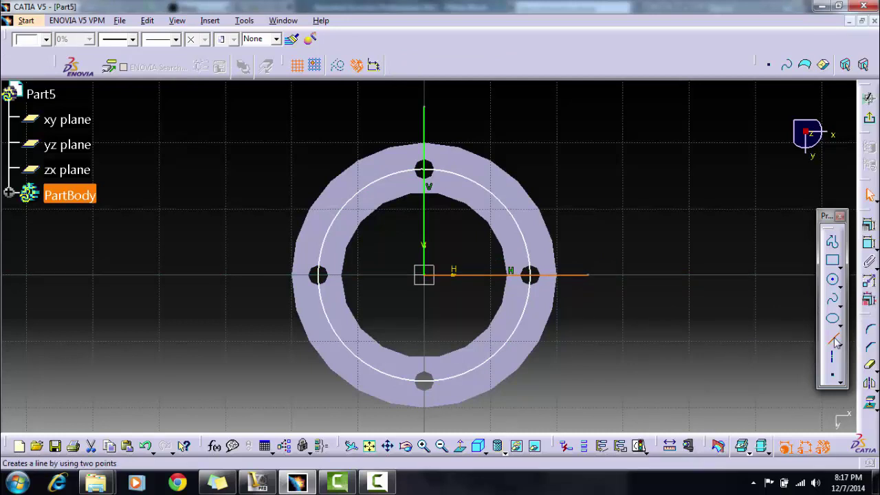
left_click(426, 275)
left_click(423, 413)
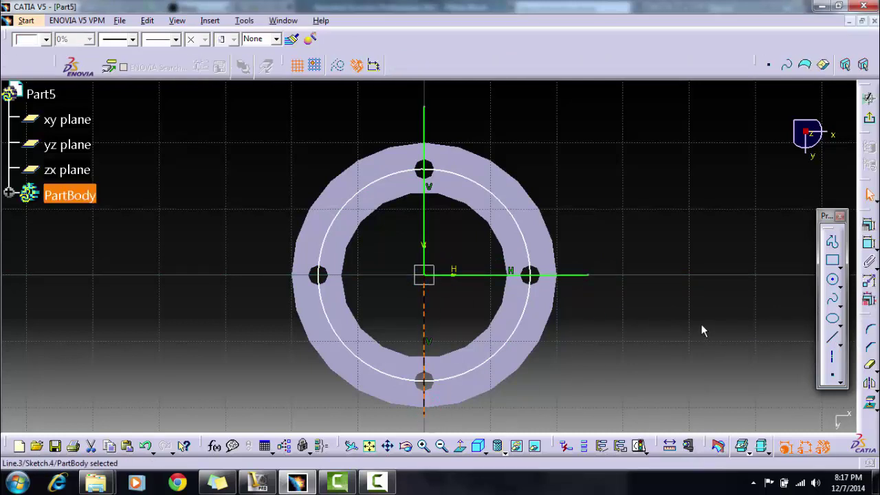
left_click(831, 338)
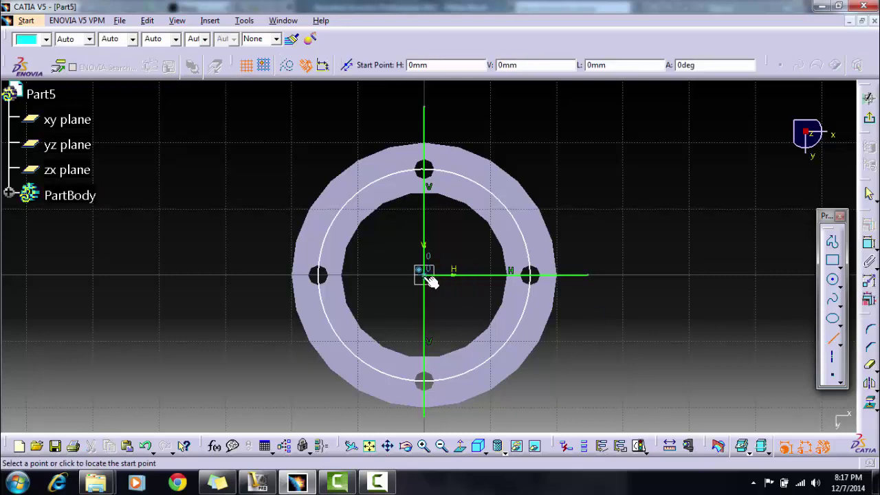
left_click(424, 275)
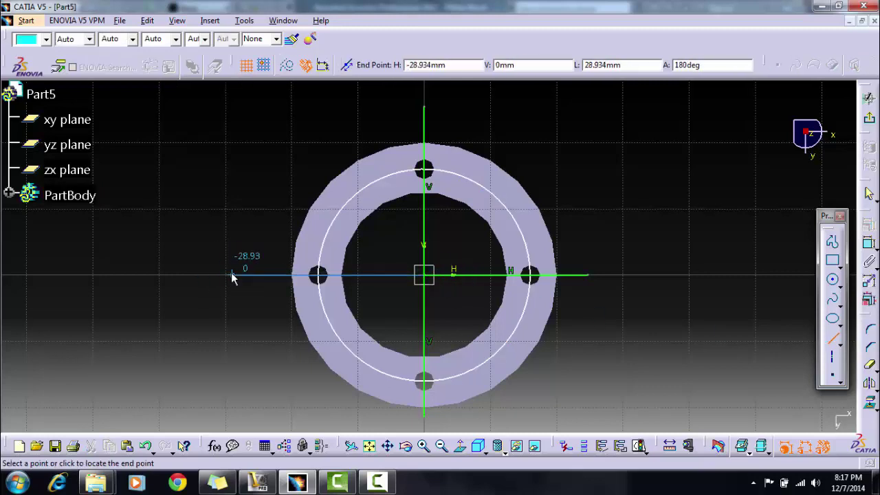
left_click(231, 274)
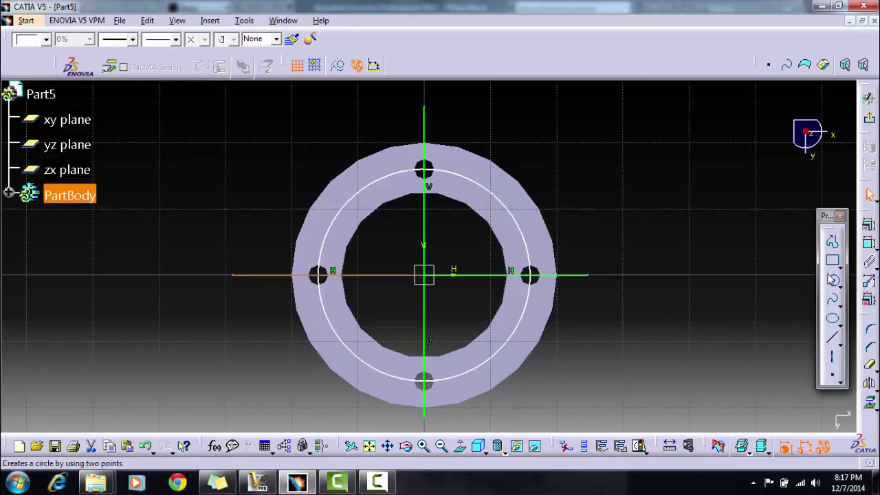
- Draw circles about 5.1 mm and 5.4 mm in diameter around the right and upper holes, centred where the lines cross the large circle
left_click(833, 280)
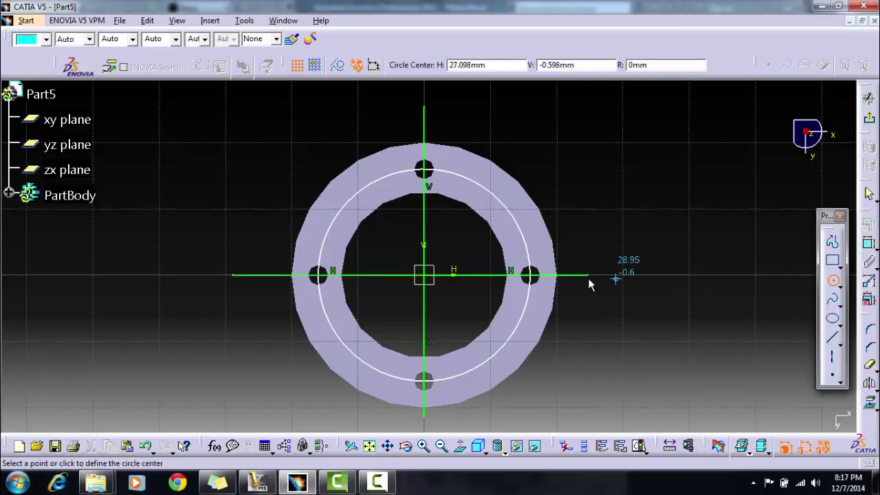
left_click(530, 275)
left_click(547, 276)
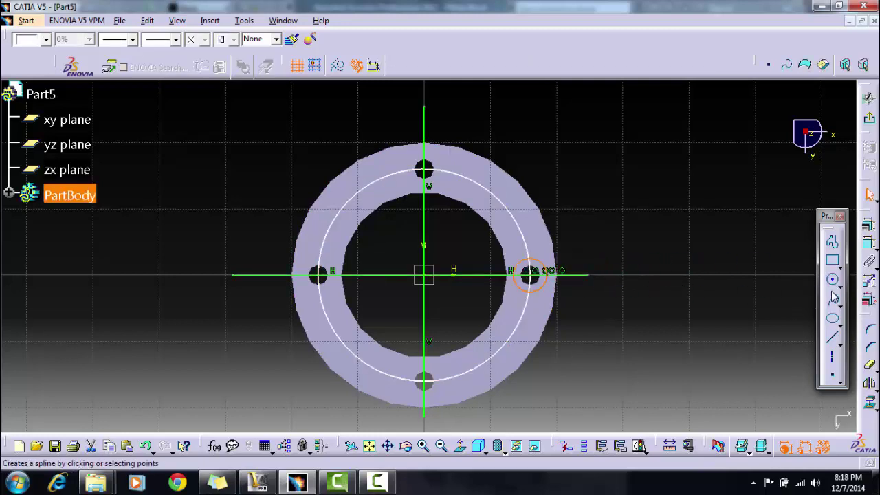
left_click(833, 281)
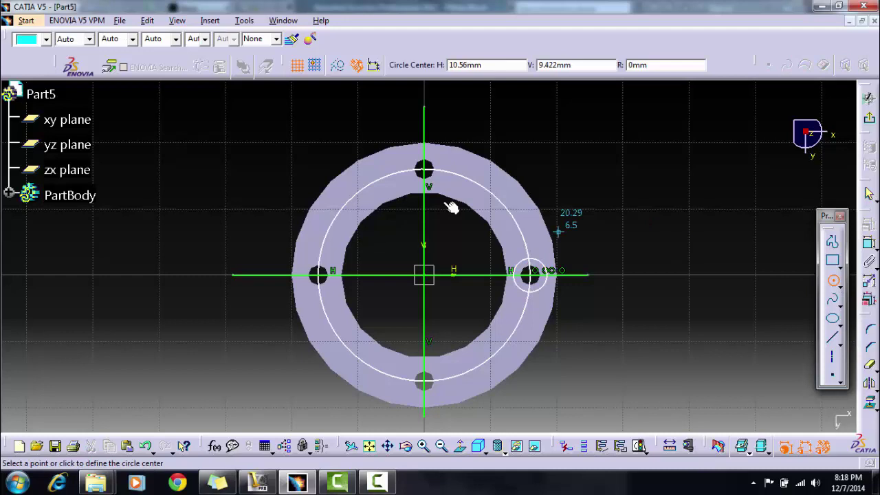
left_click(424, 168)
left_click(439, 168)
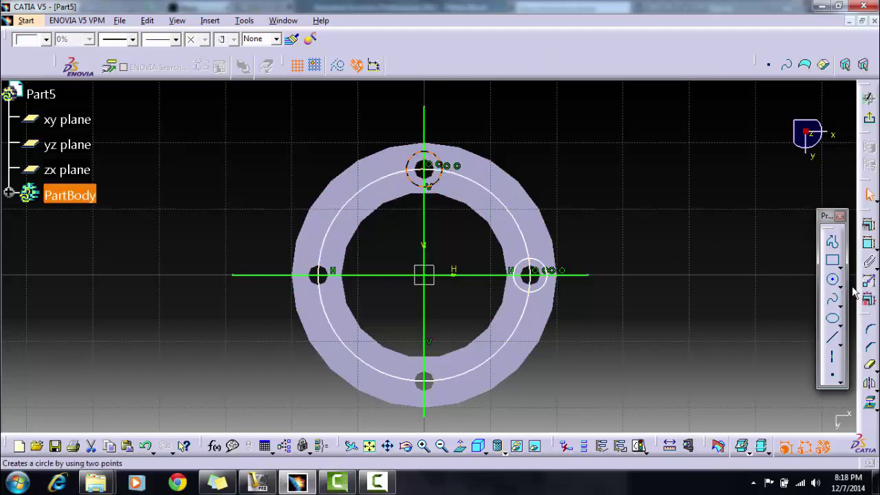
- Draw a circle around the left hole and one about 5.4 mm in diameter around the lower hole, both centred on the large circle
left_click(834, 281)
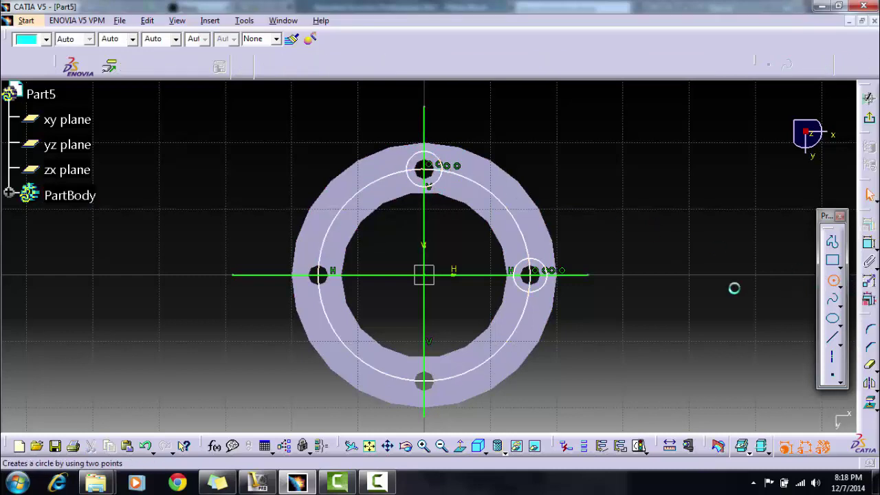
left_click(320, 275)
left_click(337, 282)
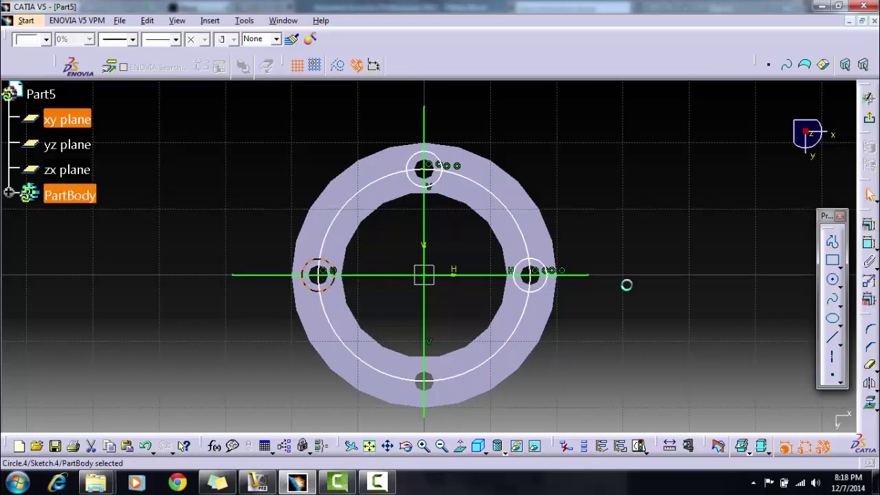
left_click(833, 280)
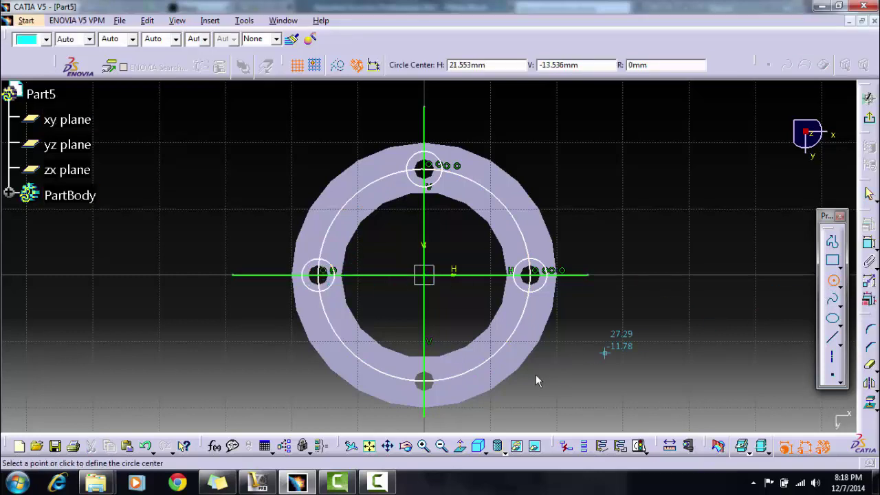
left_click(426, 386)
left_click(455, 386)
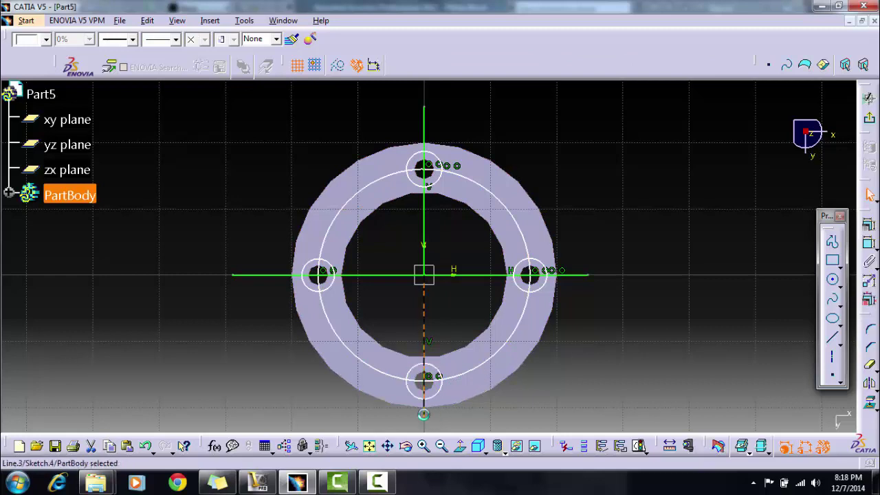
- Delete the four construction lines running from the origin through the holes
left_click(424, 415)
left_click(386, 275)
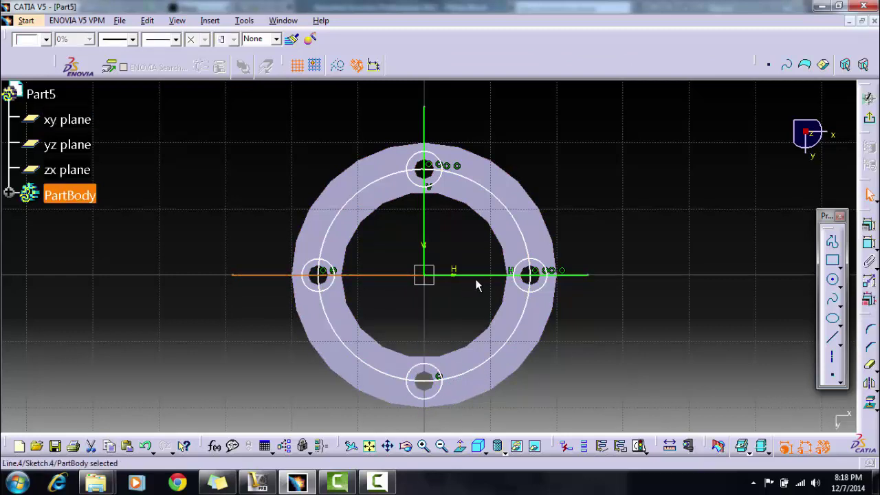
left_click(434, 227)
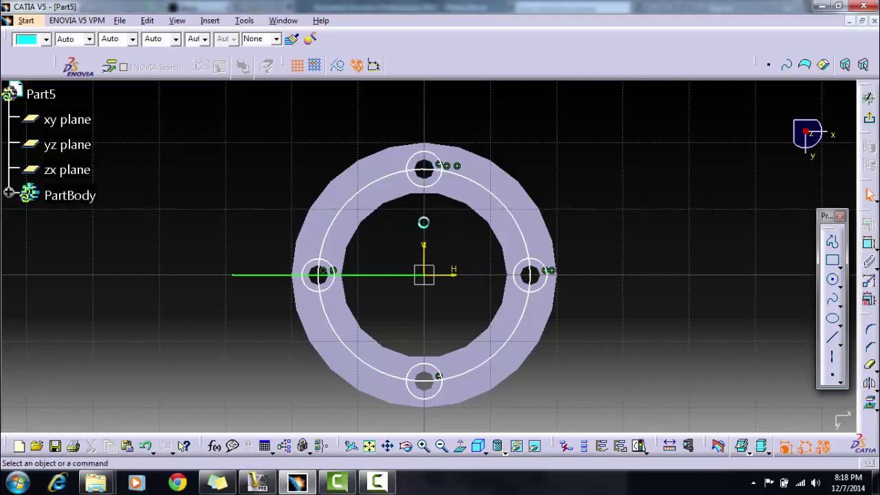
left_click(387, 282)
key("Delete")
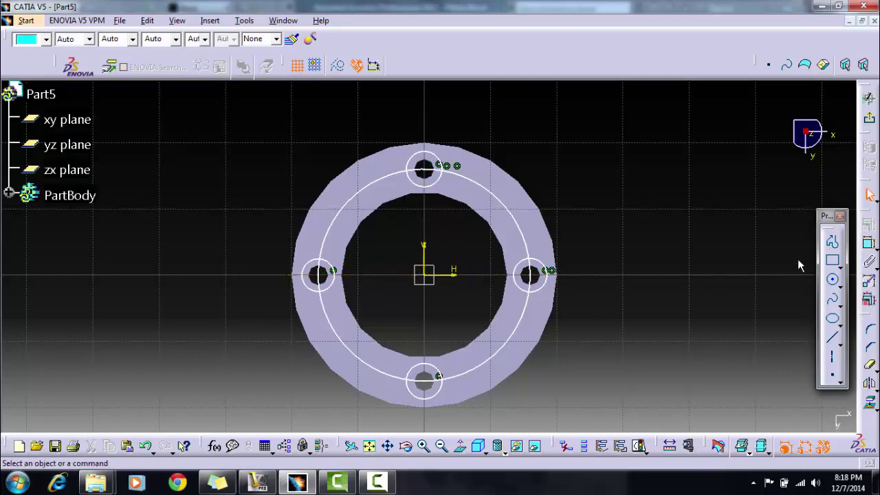
- Constrain the diameter of the upper small circle to 5.657 mm
left_click(869, 243)
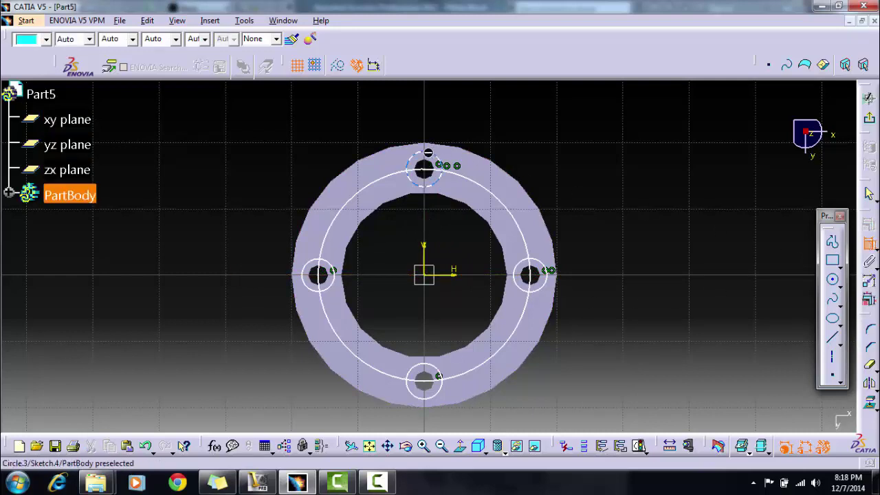
left_click(431, 155)
left_click(567, 145)
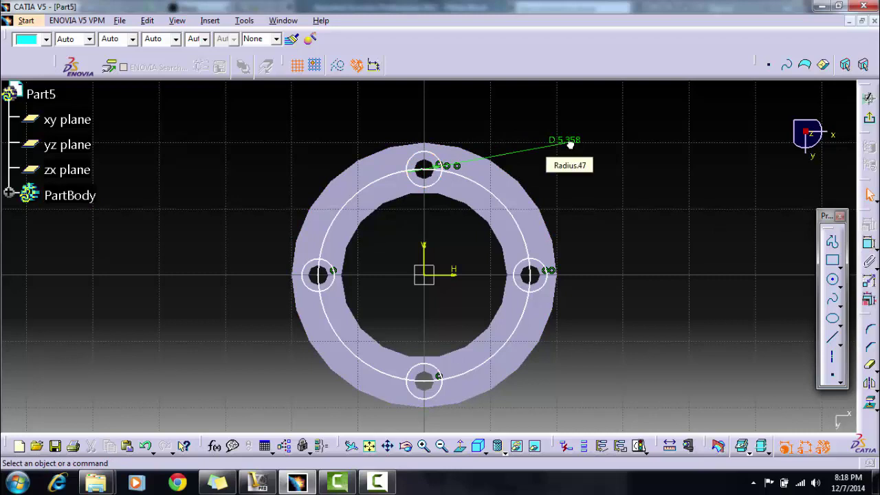
double_click(568, 143)
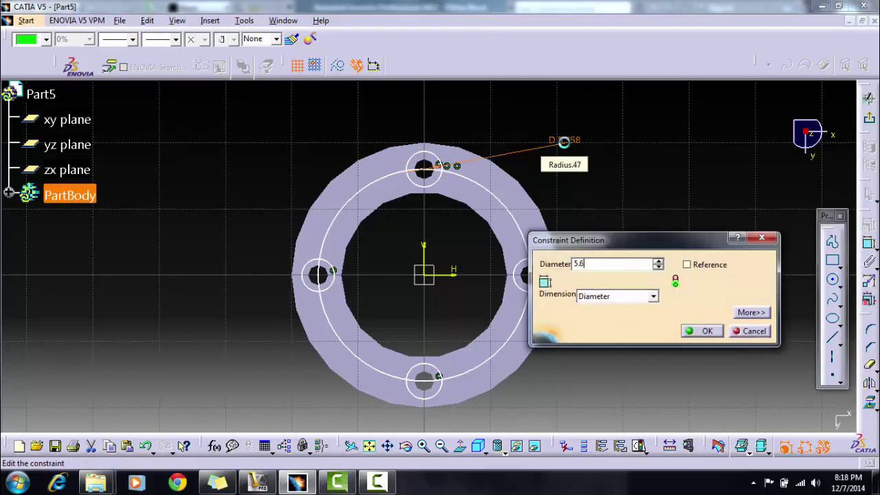
type("5.657")
key("Return")
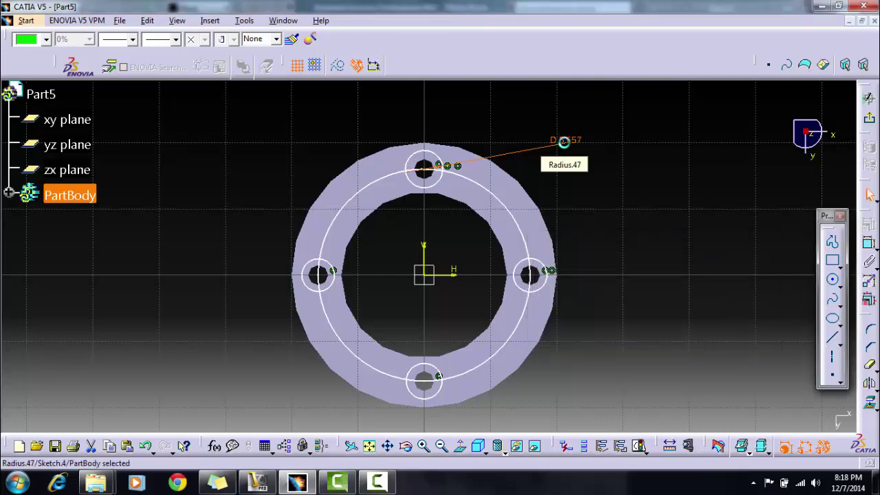
- Constrain the diameter of the right small circle to 5.657 mm
left_click(869, 244)
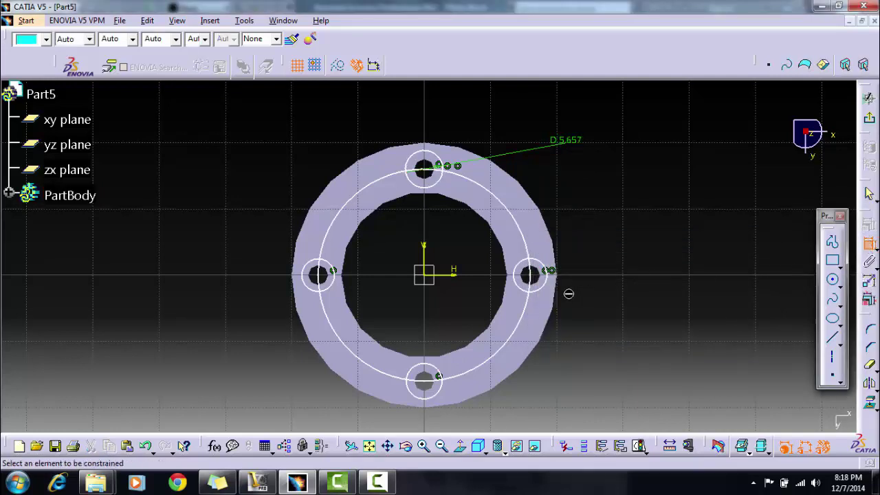
left_click(547, 292)
left_click(629, 278)
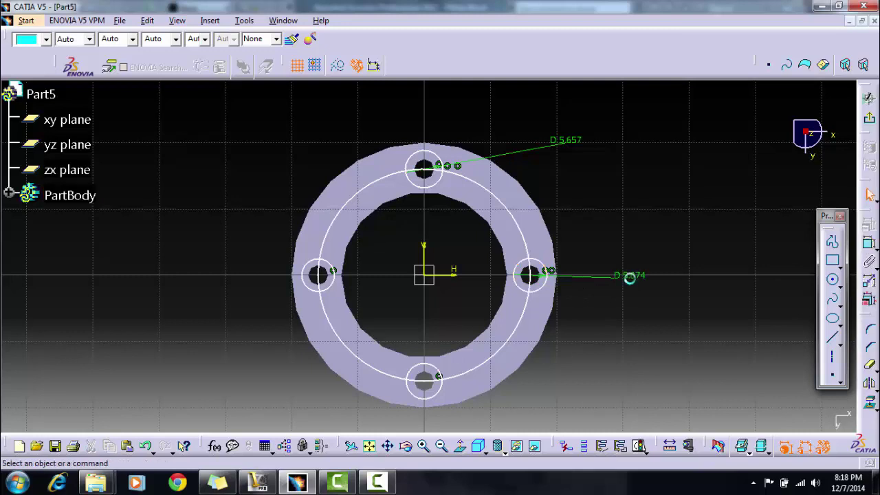
left_click(632, 275)
double_click(633, 275)
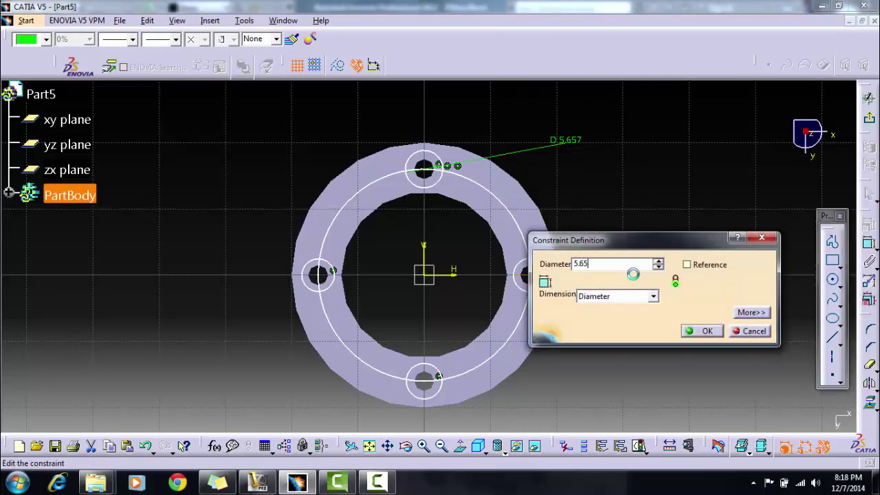
type("5.657")
key("Return")
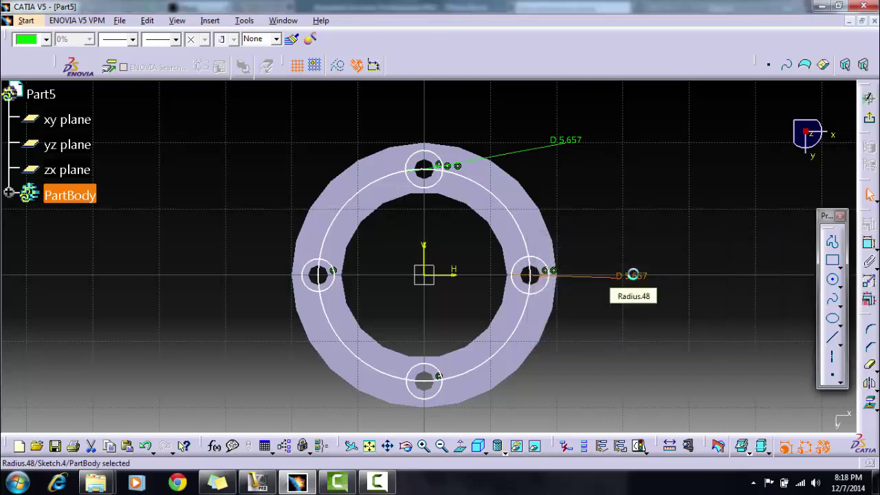
- Constrain the diameter of the lower small circle to 5.657 mm
left_click(573, 344)
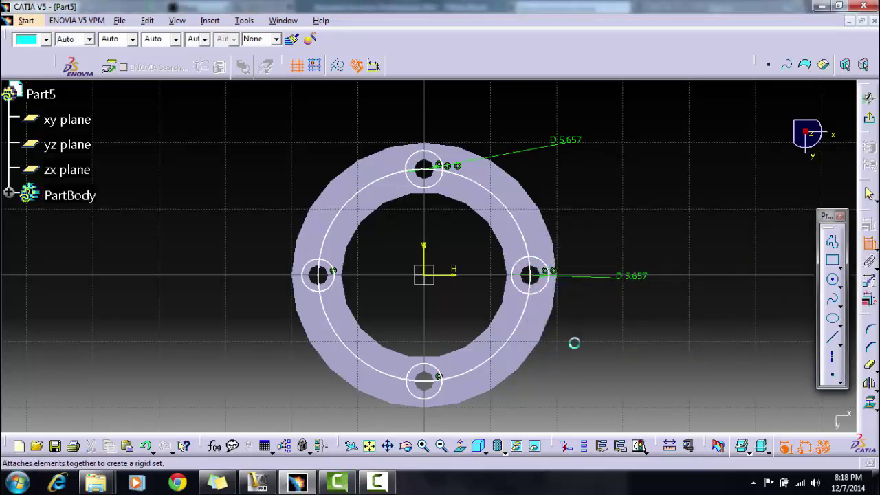
left_click(435, 397)
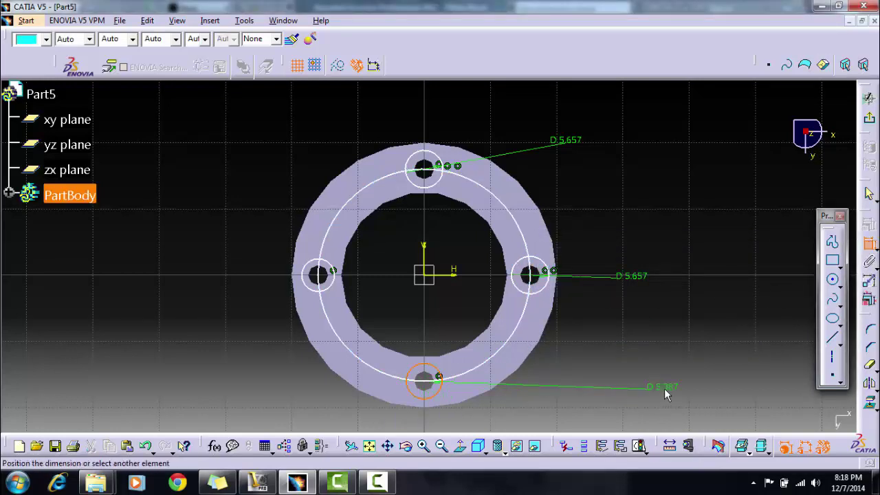
left_click(666, 395)
left_click(663, 387)
double_click(663, 387)
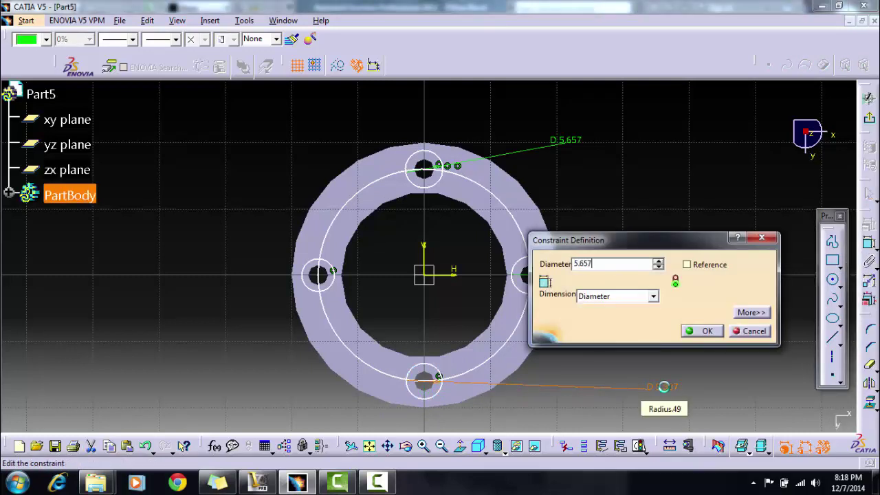
key("Return")
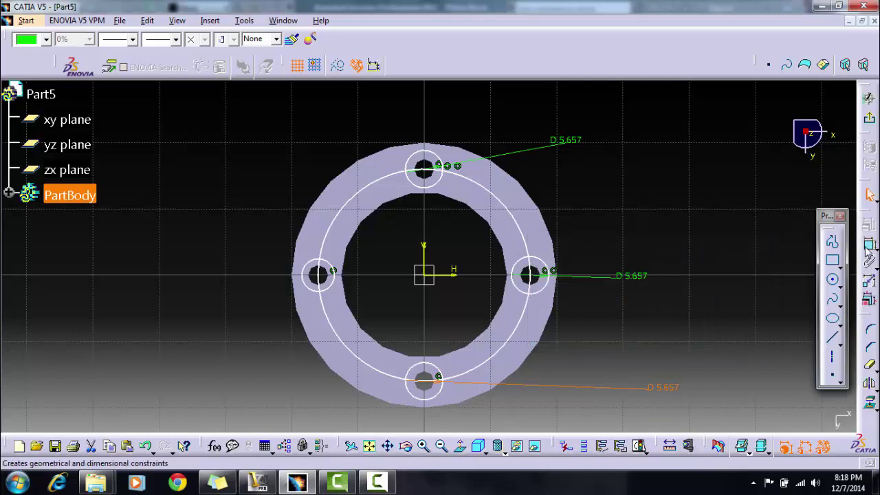
- Constrain the diameter of the left small circle to 5.657 mm
left_click(724, 281)
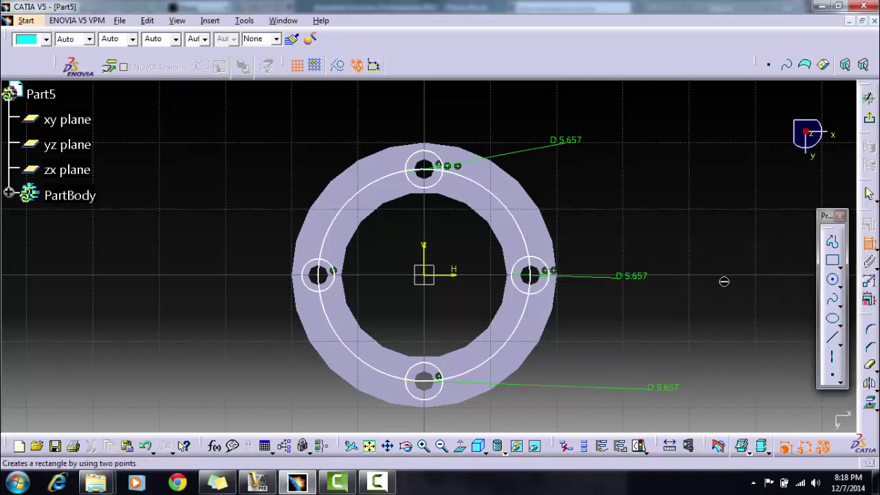
left_click(307, 289)
left_click(210, 279)
double_click(210, 277)
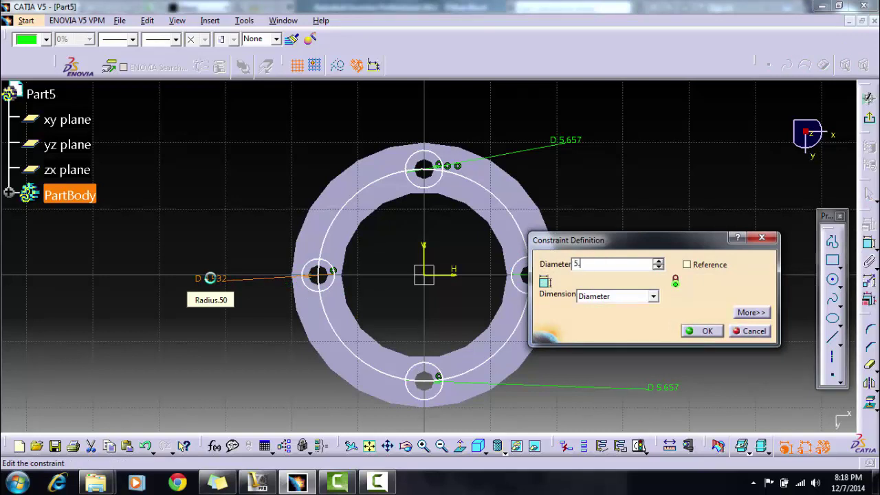
type("5.657")
key("Return")
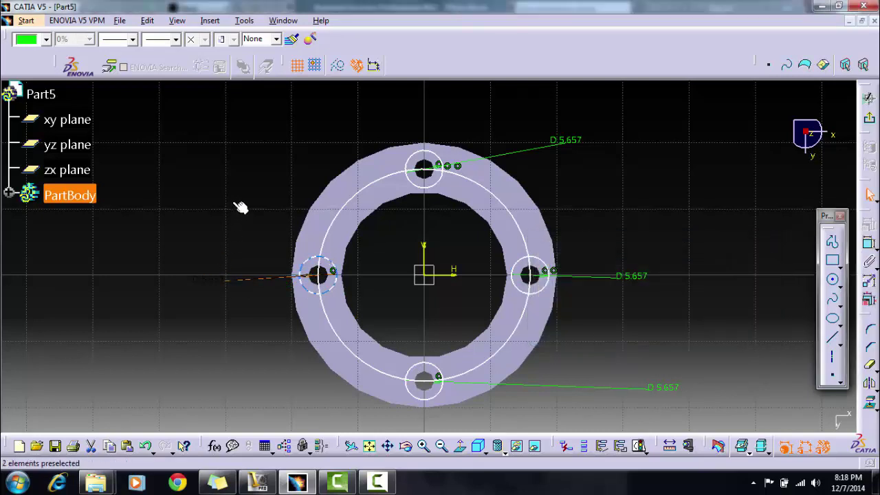
- Delete the large circle running through the hole centres and exit the sketch
left_click(346, 202)
key("Delete")
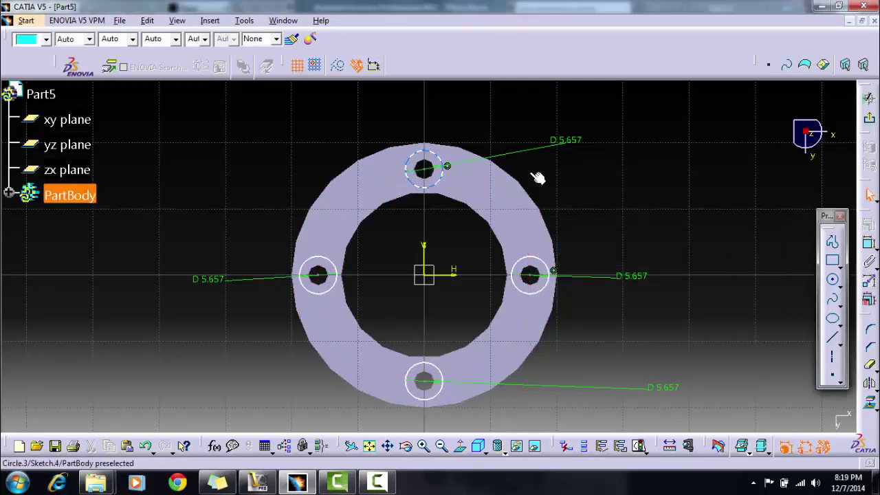
left_click(870, 122)
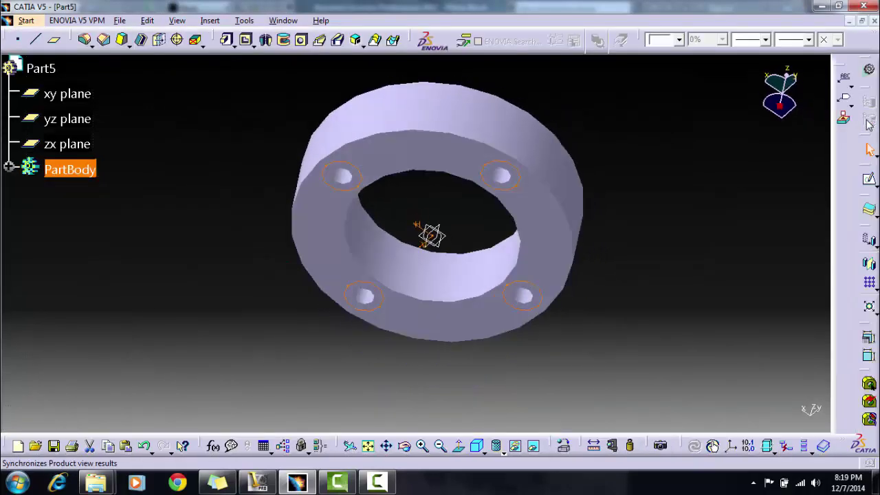
- Pocket the four small circles 4 mm deep into the underside of the ring
left_click(245, 39)
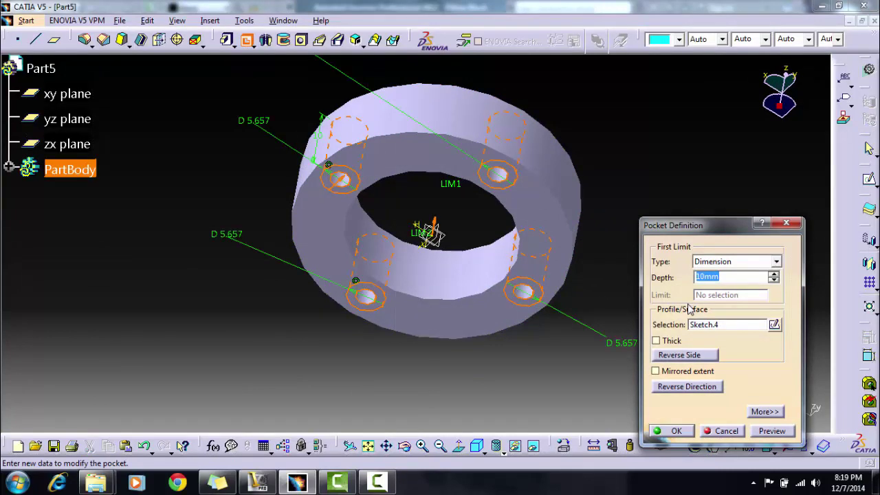
type("4")
left_click(675, 431)
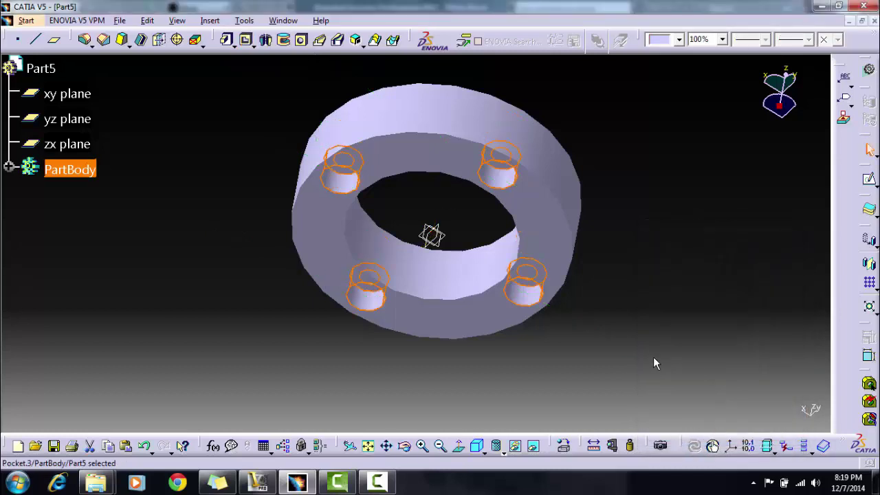
- Chamfer the outer edge of the ring's top face with a 0.5 mm length at 45 degrees
left_click(405, 447)
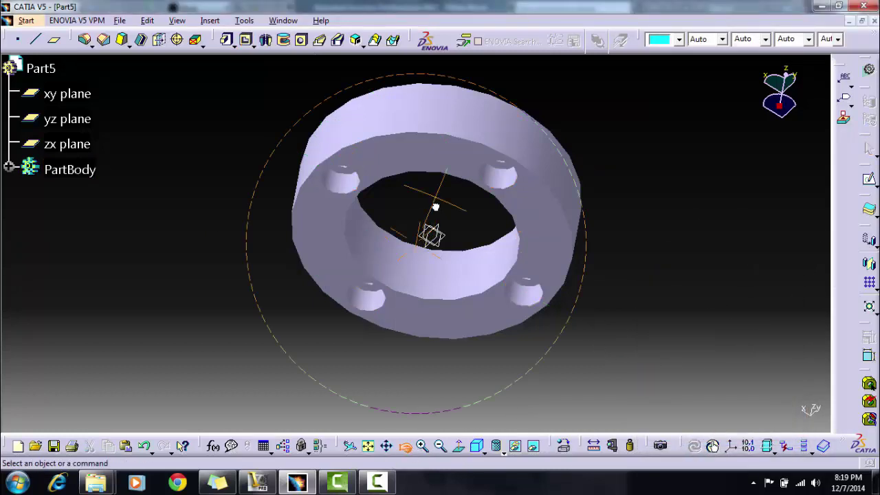
left_click_drag(435, 207, 455, 357)
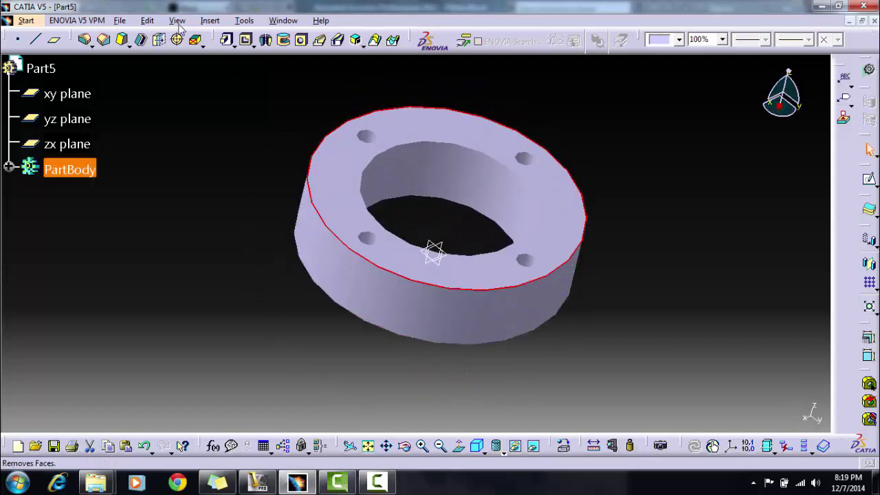
left_click(103, 40)
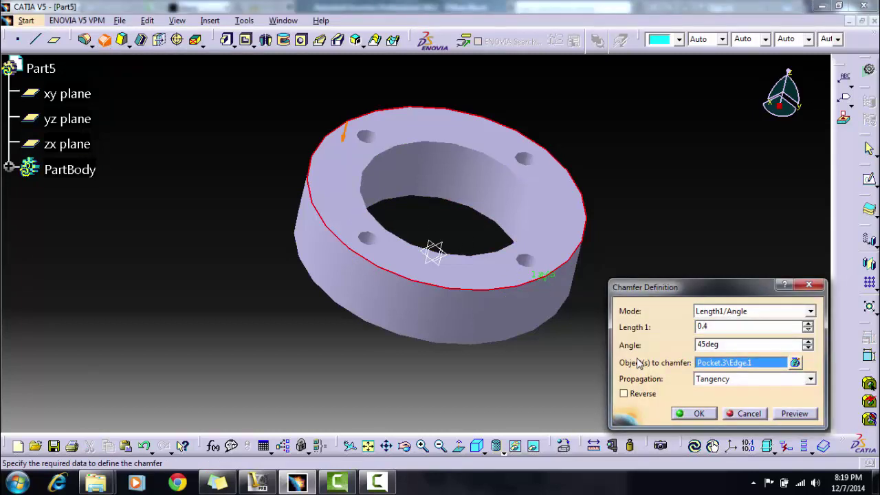
left_click(698, 415)
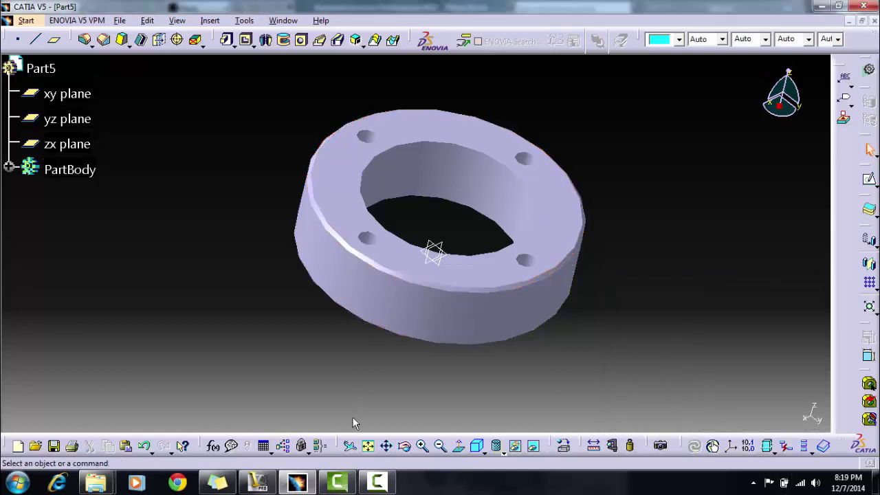
- Chamfer the outer edge of the ring's underside with a 0.5 mm length at 45 degrees
middle_click_drag(479, 397, 448, 179)
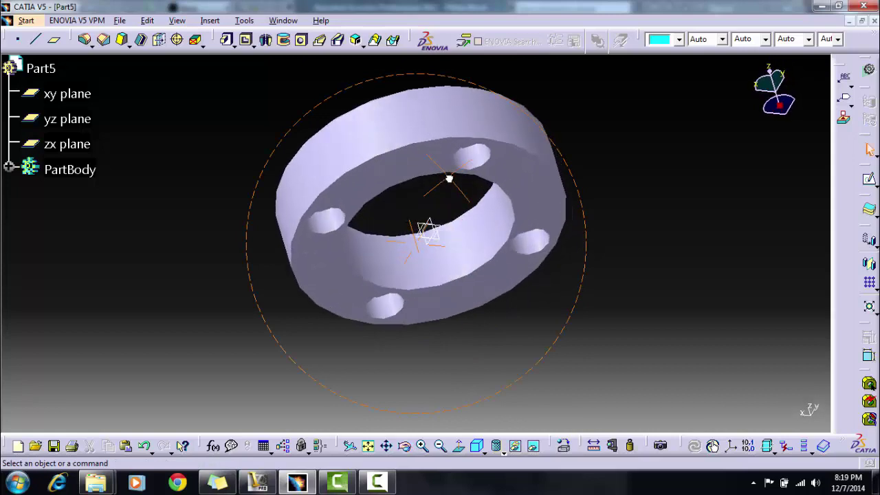
left_click(406, 144)
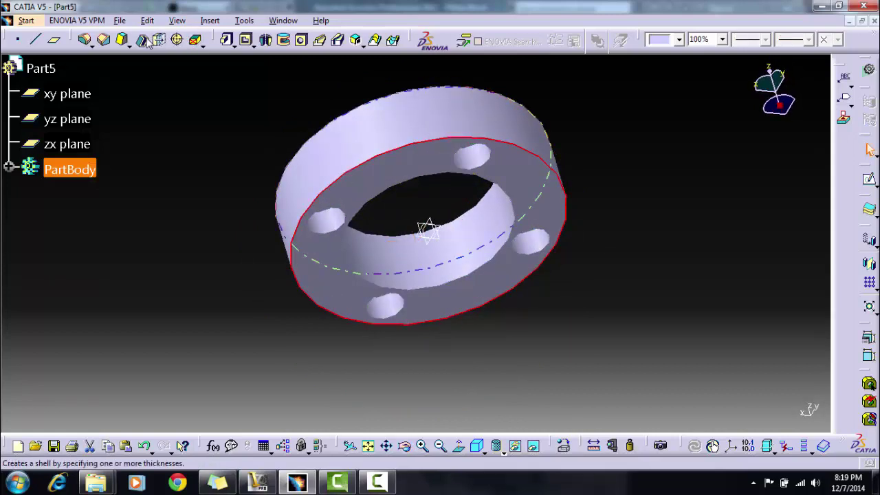
left_click(104, 41)
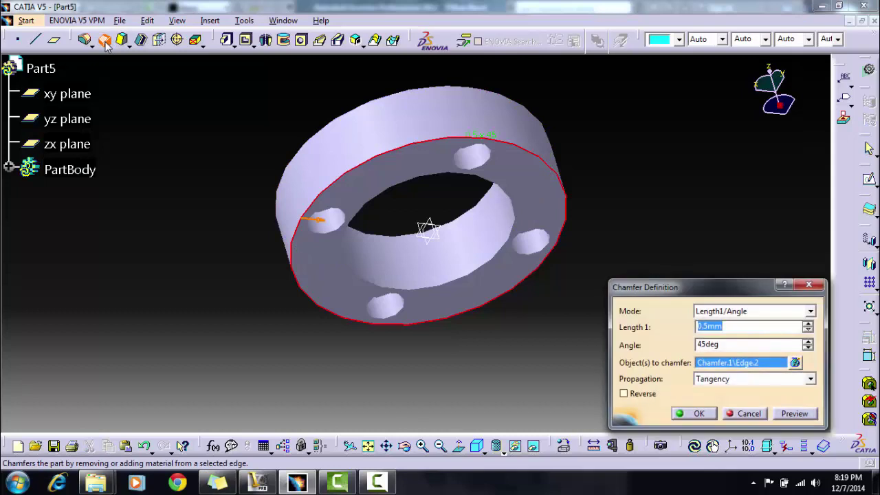
left_click(698, 413)
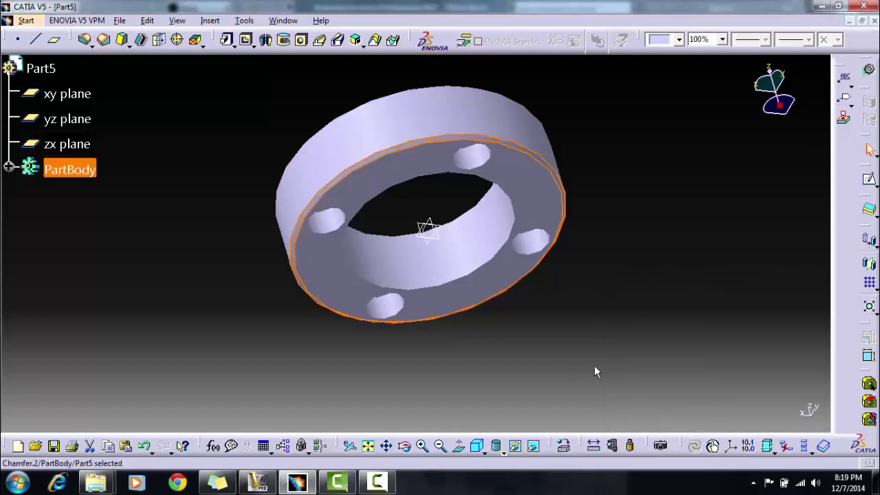
left_click(475, 448)
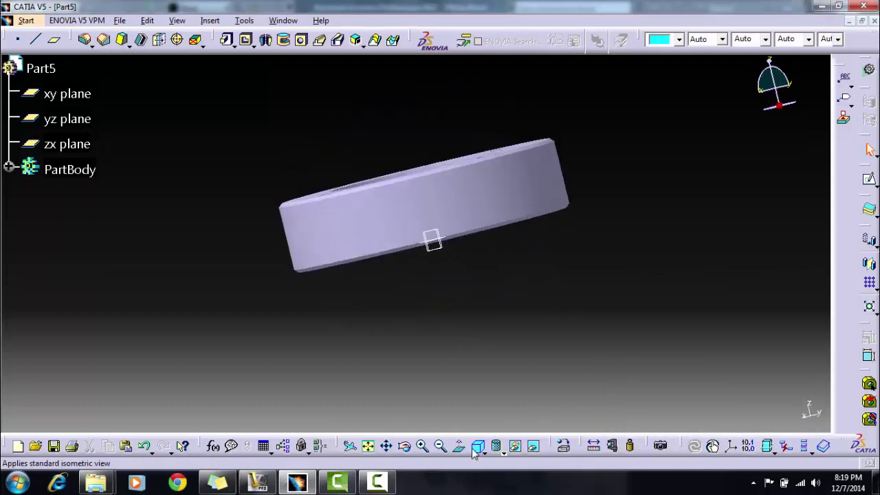
left_click(368, 447)
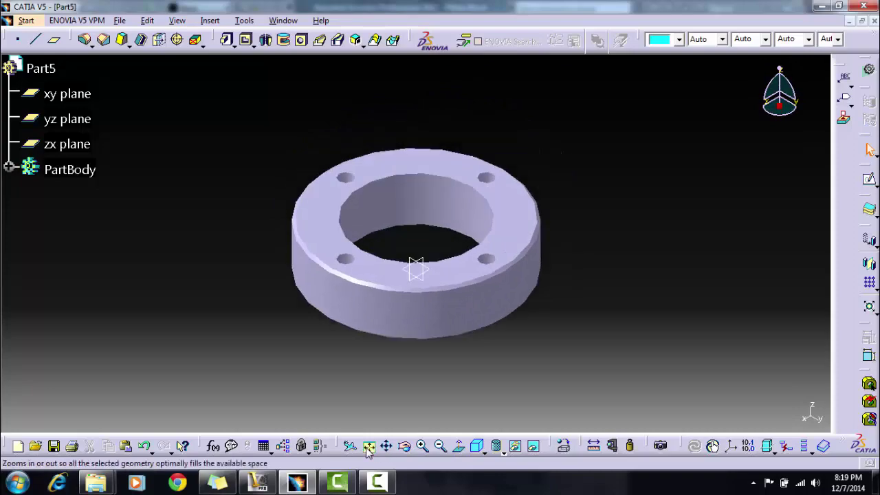